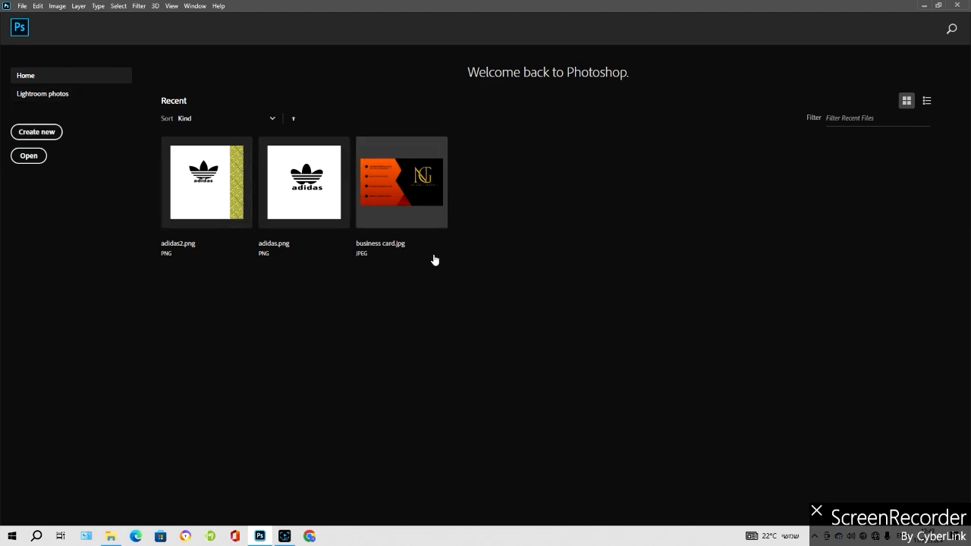
Sort the recent files by name, by last opened, and finally by size
{"action": "left_click", "coordinate": [275, 122]}
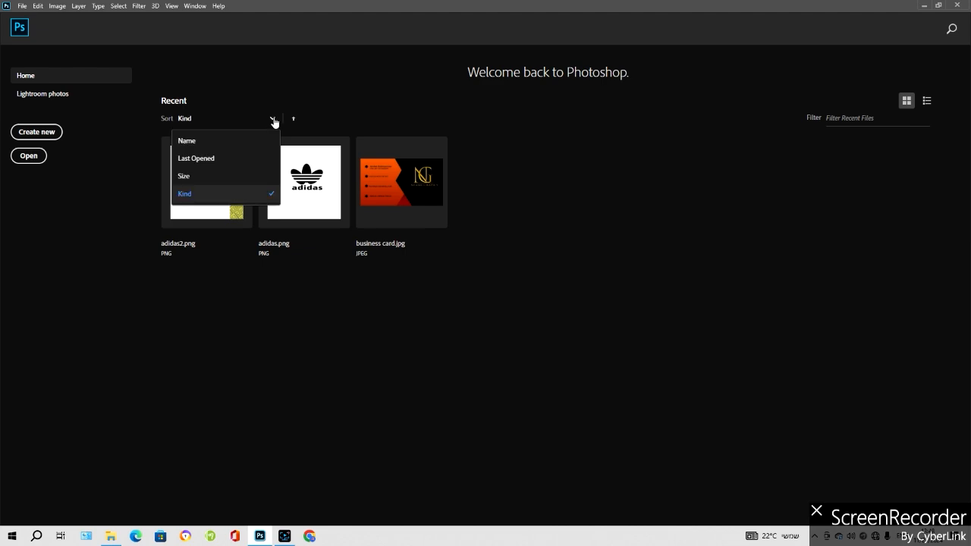
{"action": "left_click", "coordinate": [201, 143]}
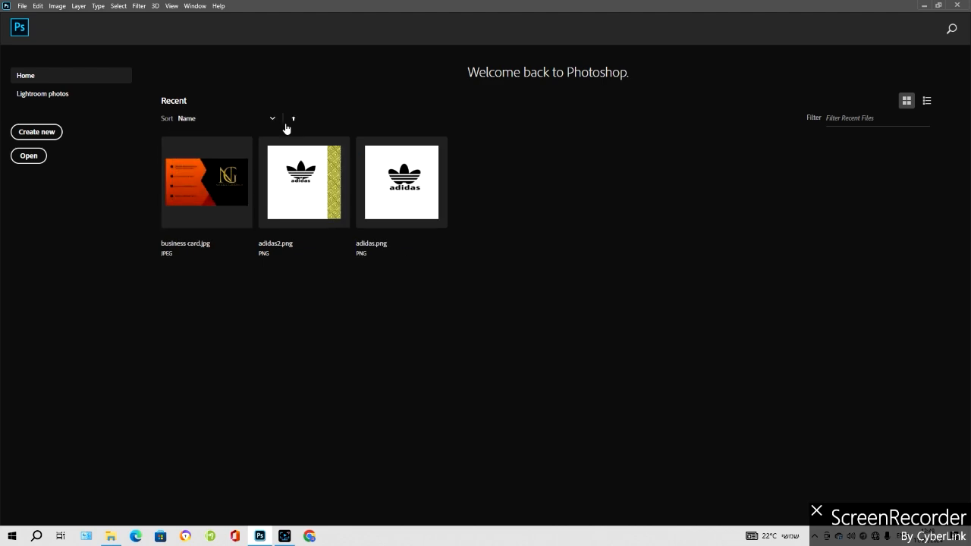
{"action": "left_click", "coordinate": [273, 119]}
{"action": "left_click", "coordinate": [212, 162]}
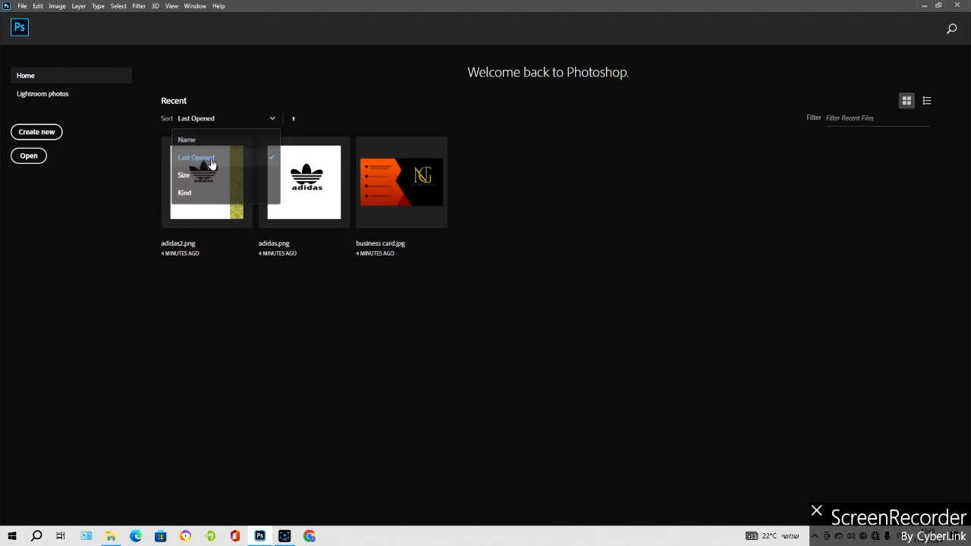
{"action": "left_click", "coordinate": [270, 119]}
{"action": "left_click", "coordinate": [184, 177]}
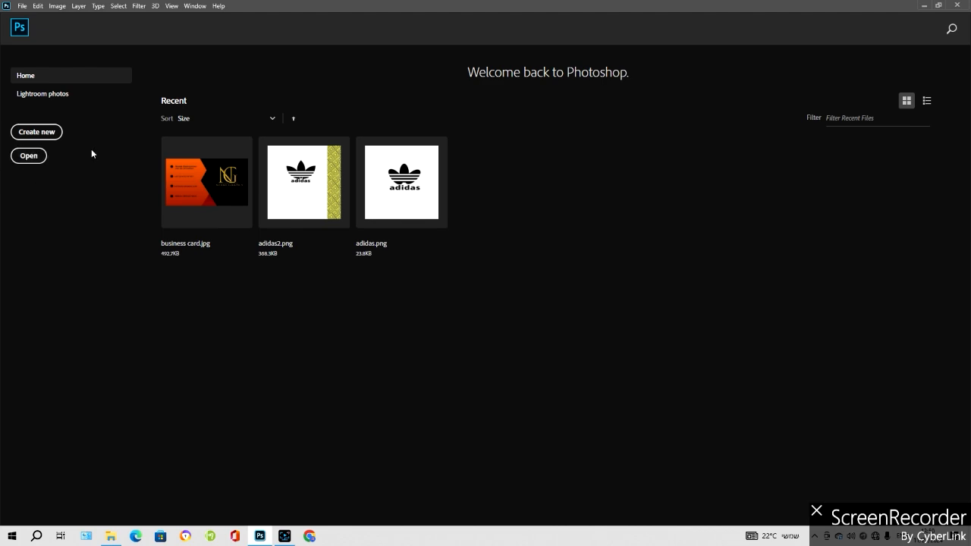
Open the image muluy graphic.png from the pasport id folder
{"action": "left_click", "coordinate": [28, 156]}
{"action": "scroll", "coordinate": [277, 166], "scroll_direction": "down", "scroll_amount": 5}
{"action": "left_click", "coordinate": [243, 163]}
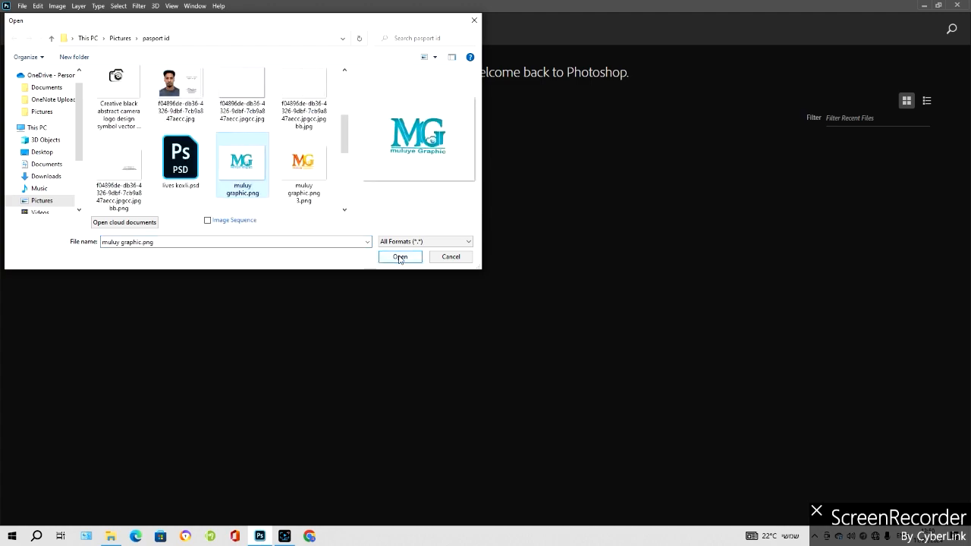
{"action": "left_click", "coordinate": [400, 256]}
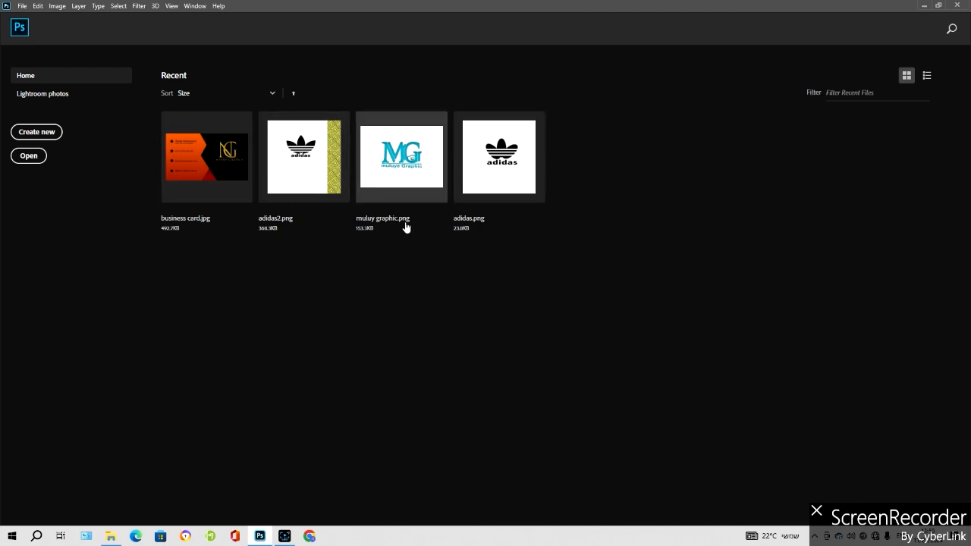
Start a new document and look through the recently used document sizes
{"action": "left_click", "coordinate": [50, 134]}
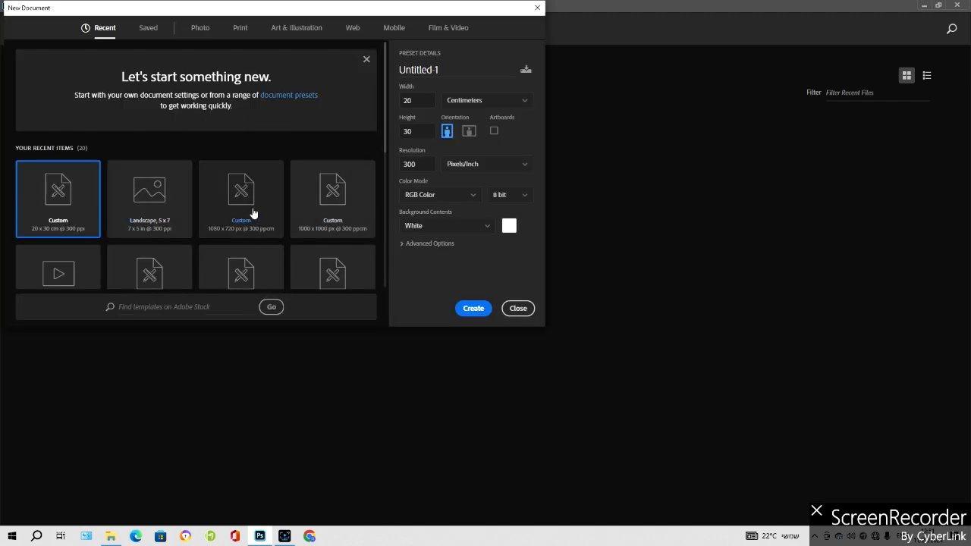
{"action": "scroll", "coordinate": [253, 212], "scroll_direction": "down", "scroll_amount": 5}
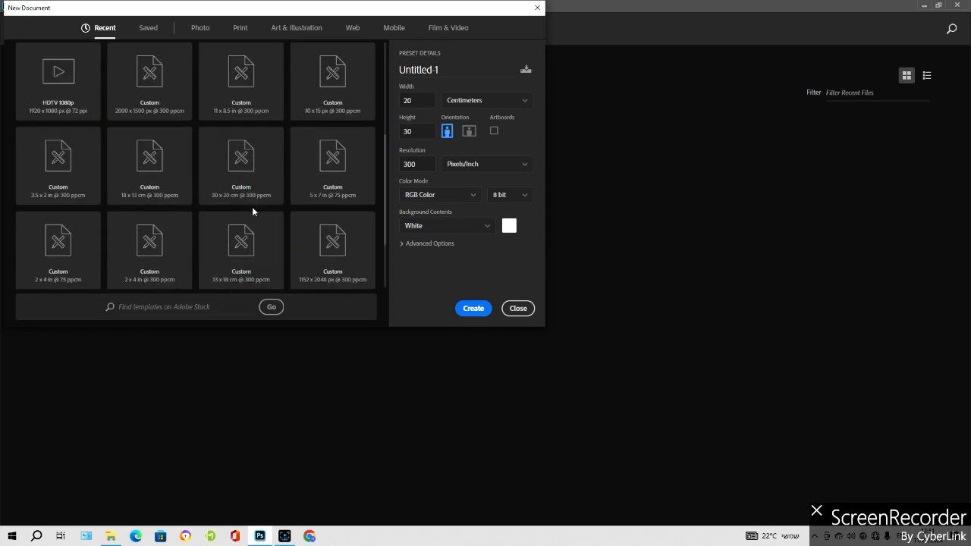
{"action": "scroll", "coordinate": [252, 213], "scroll_direction": "up", "scroll_amount": 5}
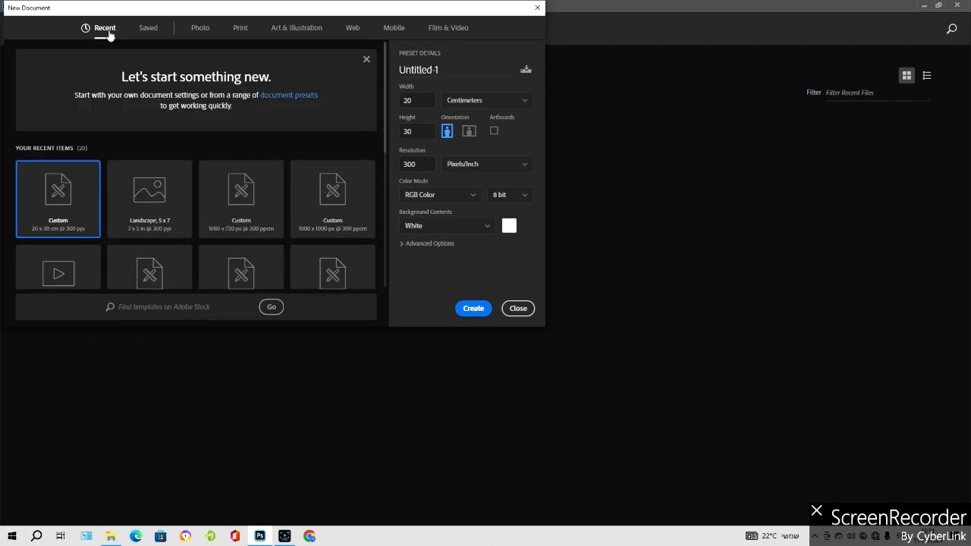
{"action": "scroll", "coordinate": [221, 170], "scroll_direction": "down", "scroll_amount": 5}
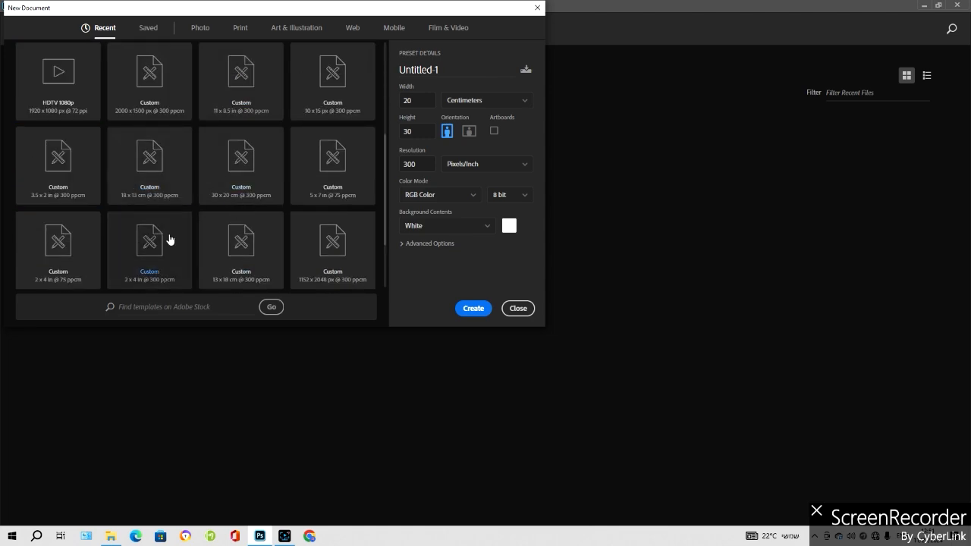
{"action": "scroll", "coordinate": [186, 236], "scroll_direction": "up", "scroll_amount": 5}
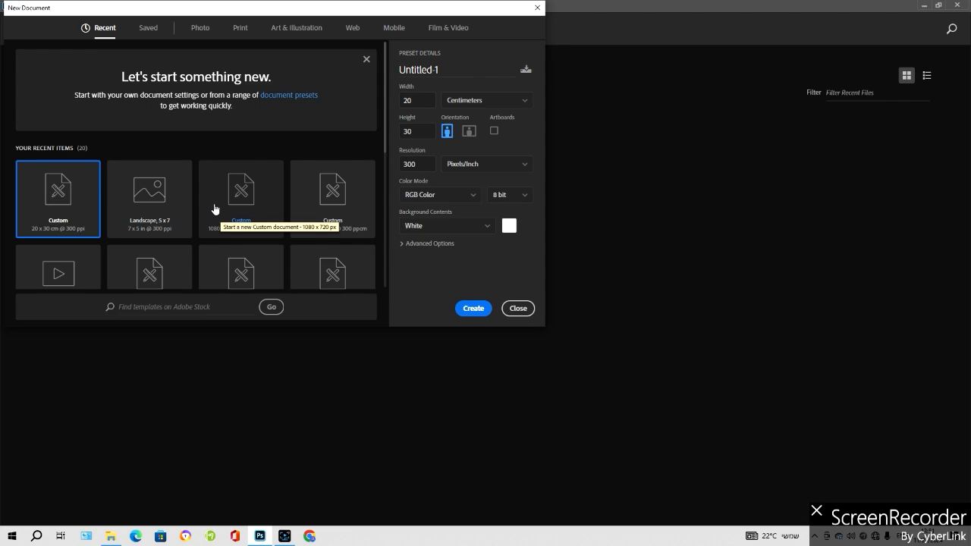
Examine the Saved, Photo, Print, Art & Illustration, Web, Mobile and Film & Video document presets
{"action": "left_click", "coordinate": [149, 29]}
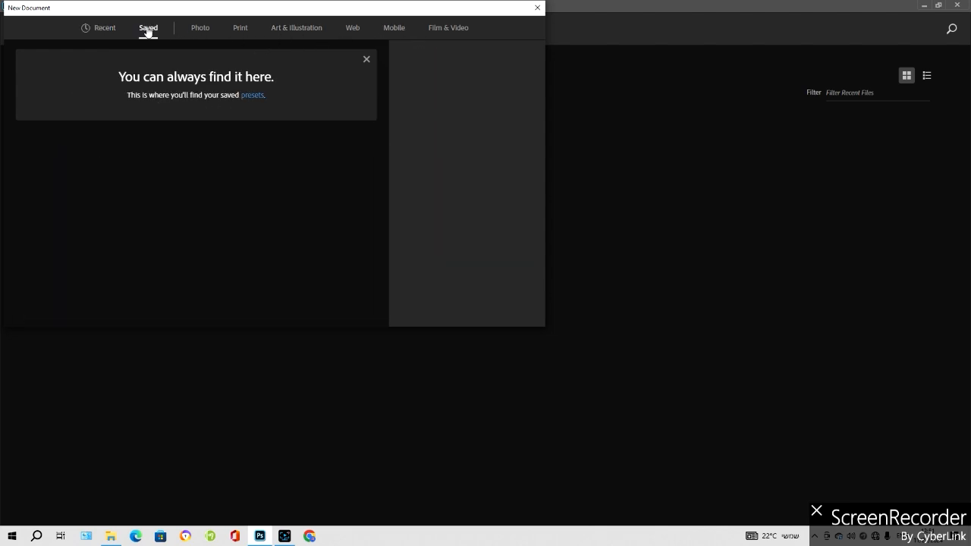
{"action": "left_click", "coordinate": [202, 30]}
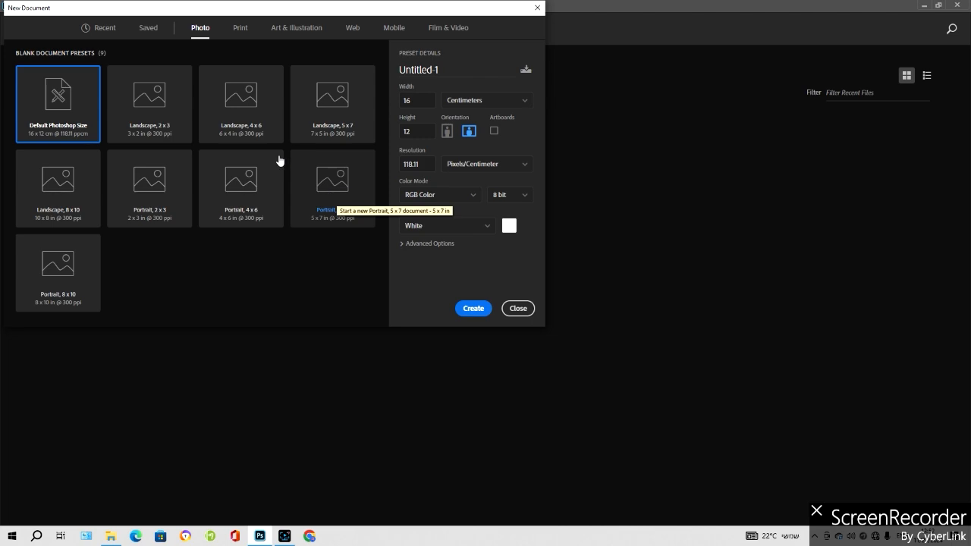
{"action": "left_click", "coordinate": [237, 38]}
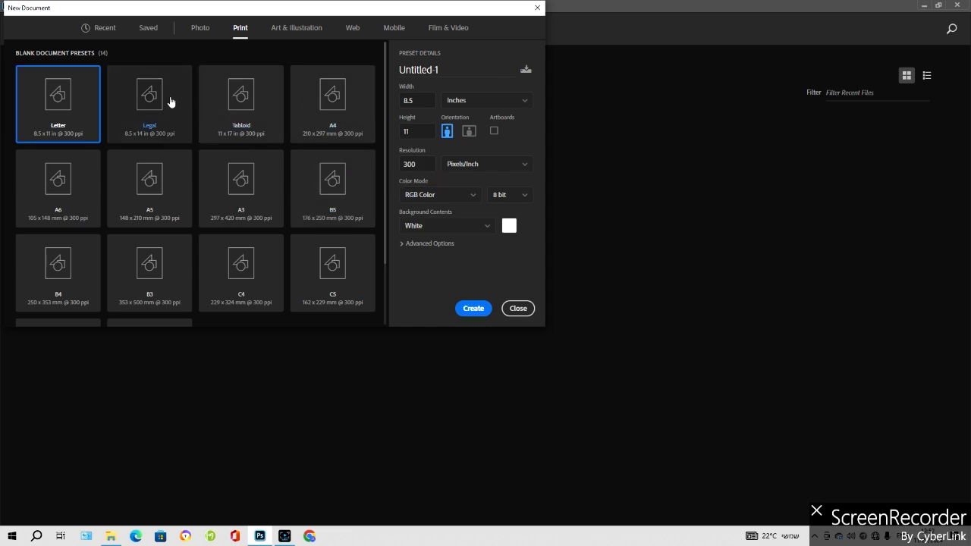
{"action": "left_click", "coordinate": [288, 32]}
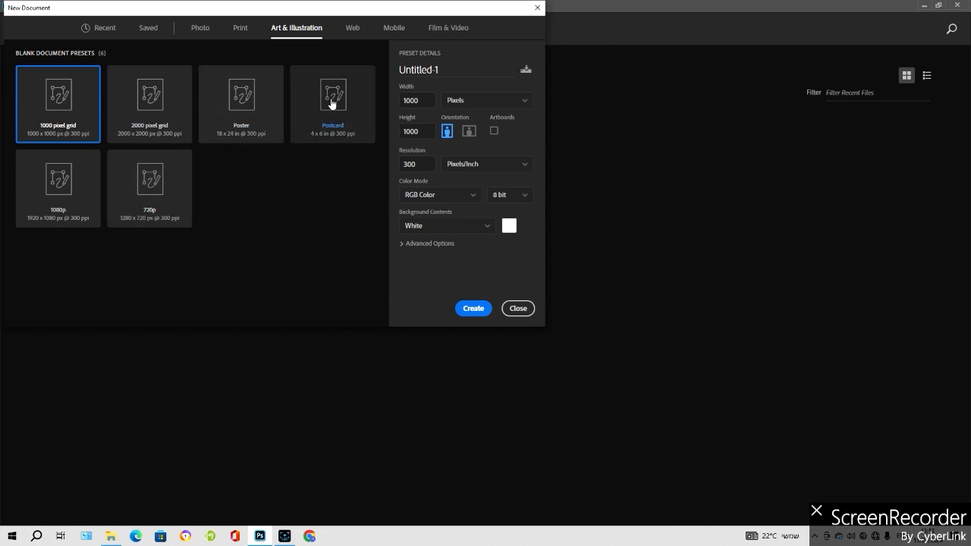
{"action": "left_click", "coordinate": [353, 28]}
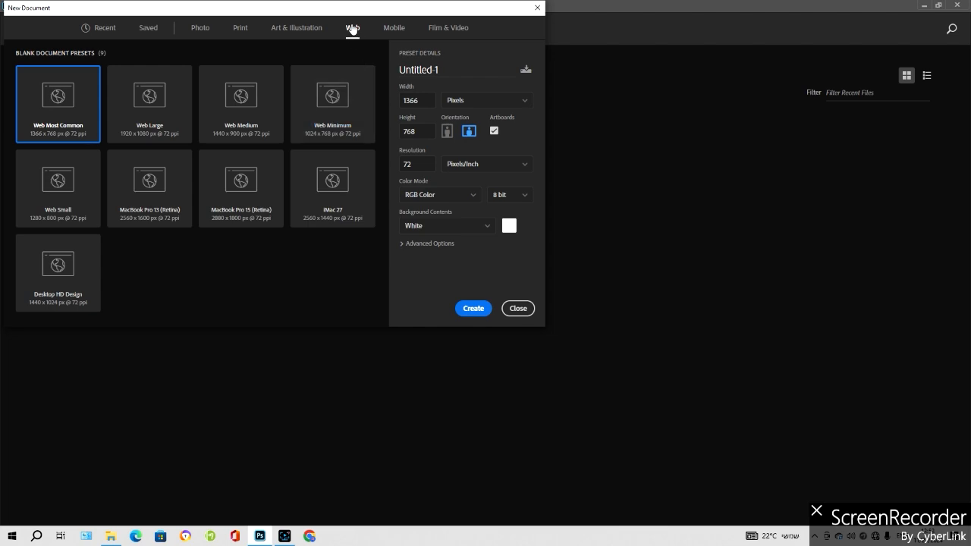
{"action": "left_click", "coordinate": [396, 28]}
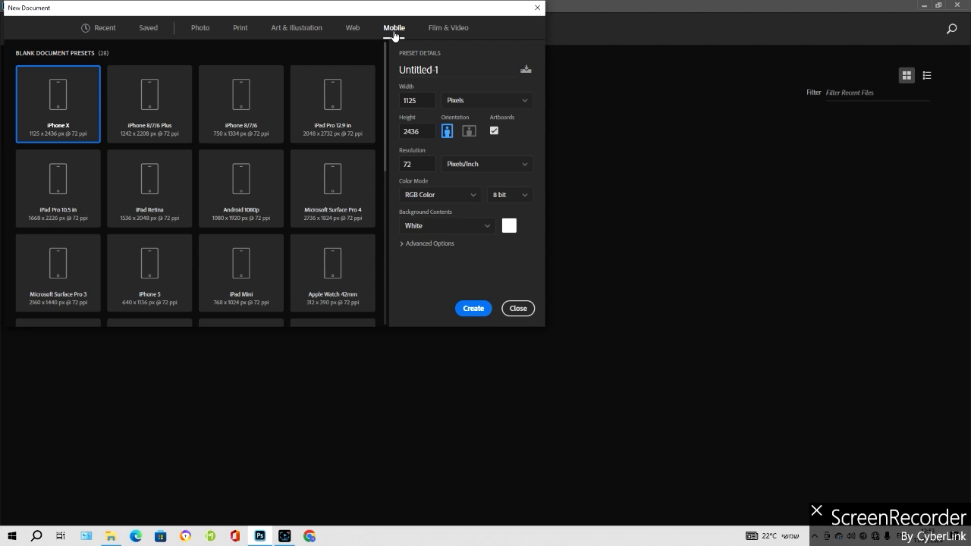
{"action": "left_click", "coordinate": [454, 29]}
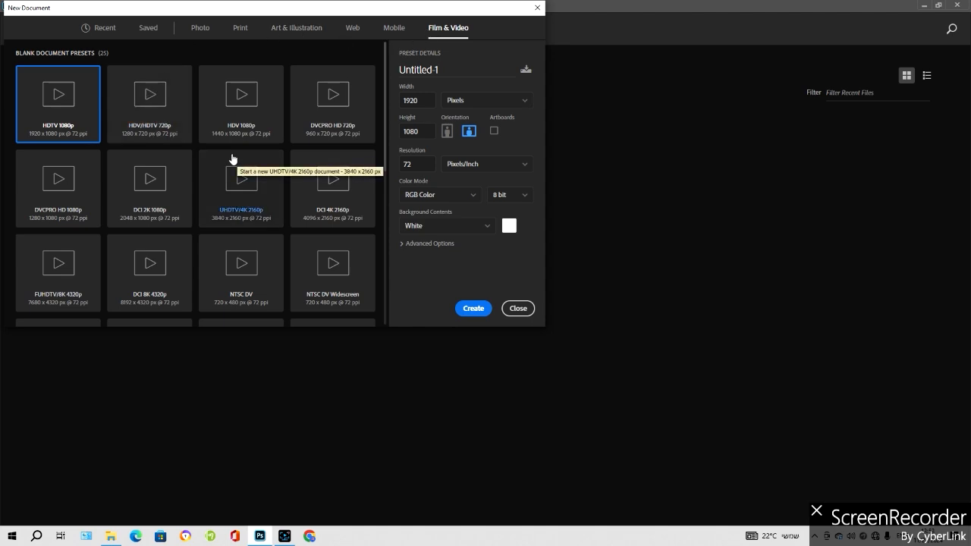
Base the new document on the default Photo preset, with width 30 and height 20 centimeters
{"action": "left_click", "coordinate": [202, 30]}
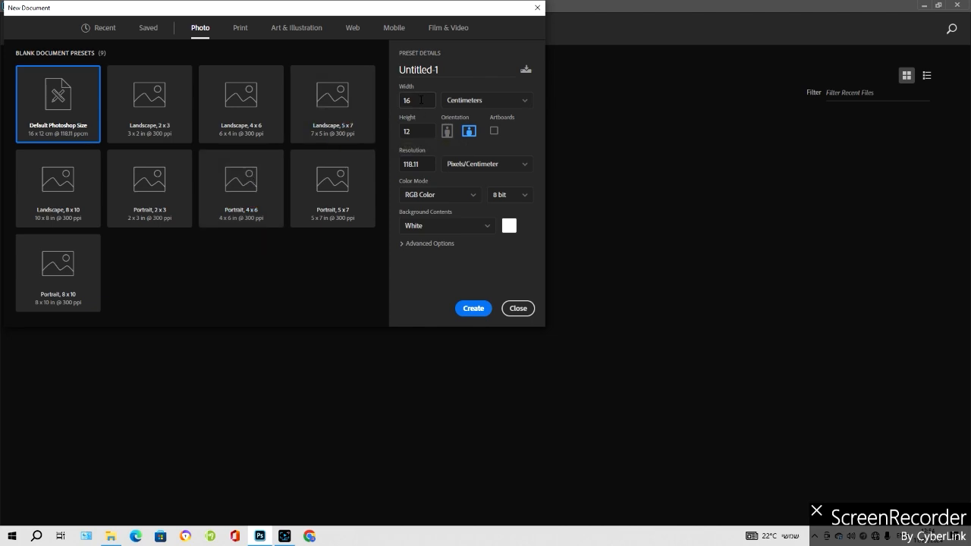
{"action": "left_click", "coordinate": [421, 99]}
{"action": "key", "text": "BackSpace"}
{"action": "type", "text": "3"}
{"action": "left_click", "coordinate": [416, 133]}
{"action": "key", "text": "BackSpace"}
{"action": "type", "text": "3"}
{"action": "key", "text": "BackSpace"}
{"action": "key", "text": "BackSpace"}
{"action": "type", "text": "2"}
Set the resolution to 300 pixels/centimeter, choose RGB Color as the color mode, and create the document
{"action": "left_click", "coordinate": [410, 164]}
{"action": "key", "text": "BackSpace"}
{"action": "type", "text": "3"}
{"action": "left_click", "coordinate": [474, 199]}
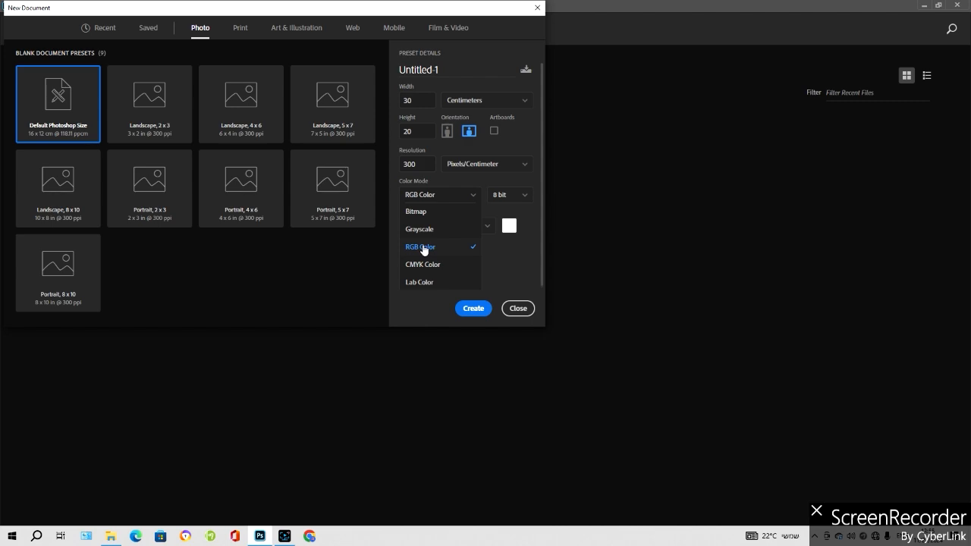
{"action": "left_click", "coordinate": [423, 248]}
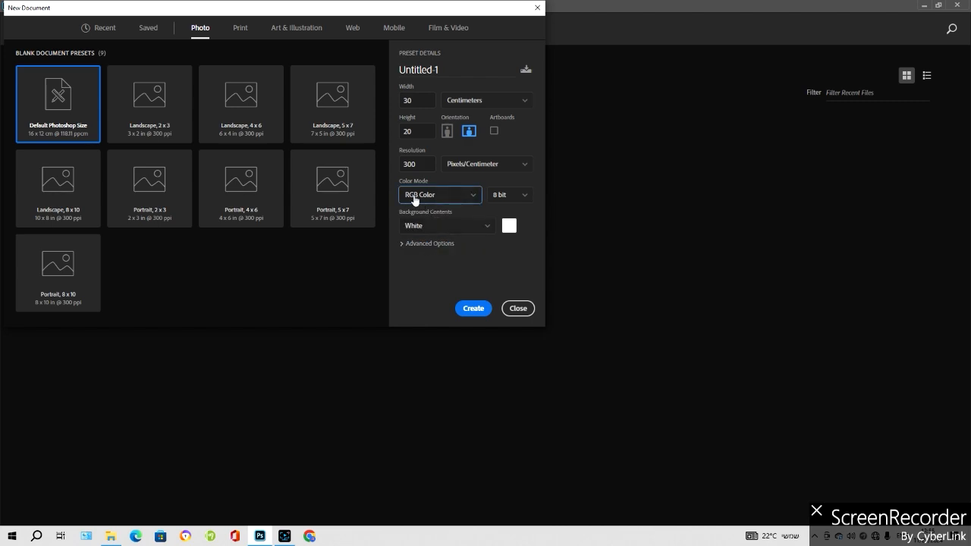
{"action": "left_click", "coordinate": [474, 309]}
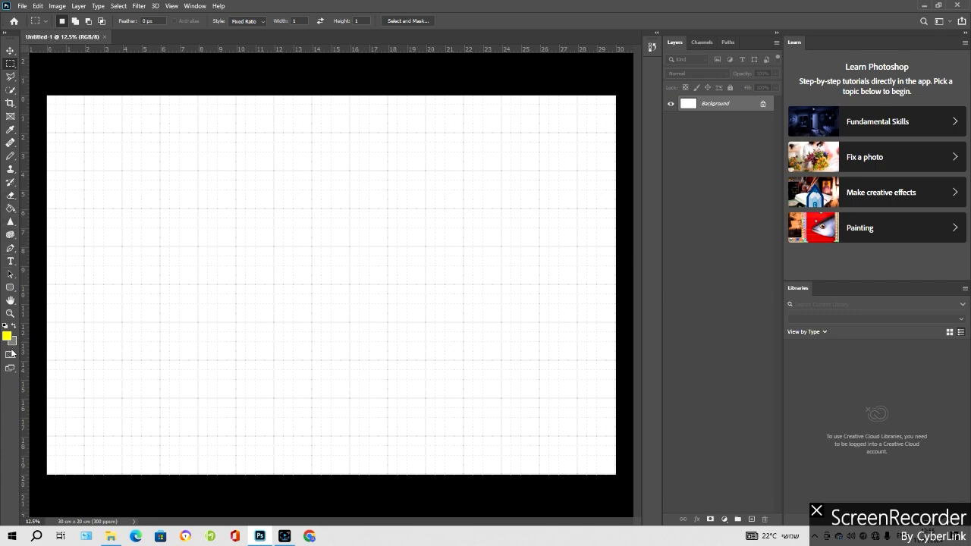
Examine the options of the Lasso, Quick Selection, Pencil, Healing Brush, Frame, Type and Rounded Rectangle tools in turn
{"action": "left_click", "coordinate": [15, 76]}
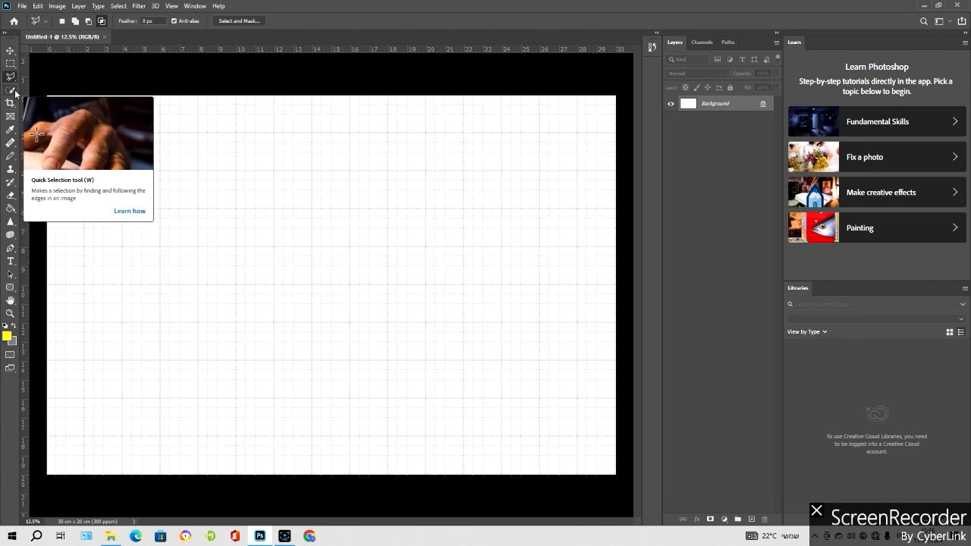
{"action": "left_click", "coordinate": [11, 90]}
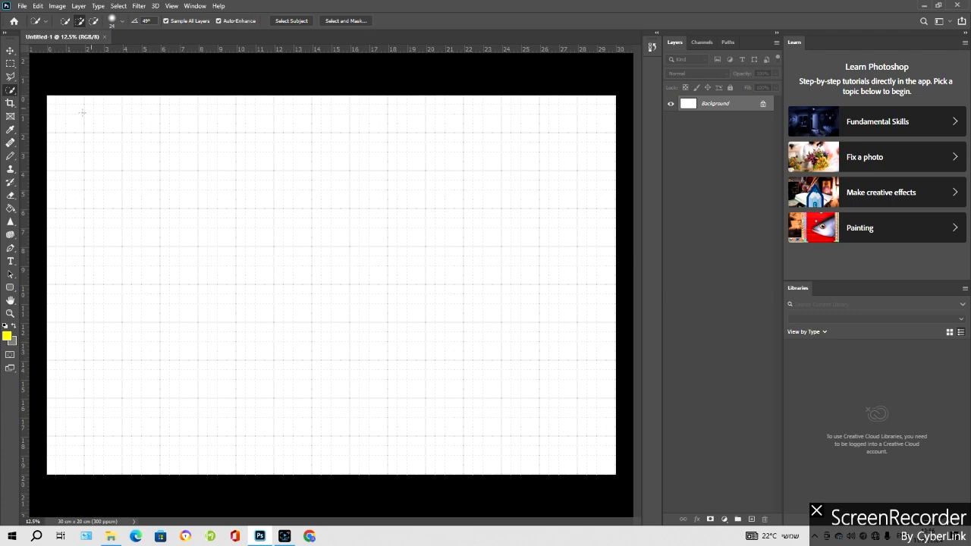
{"action": "left_click", "coordinate": [10, 156]}
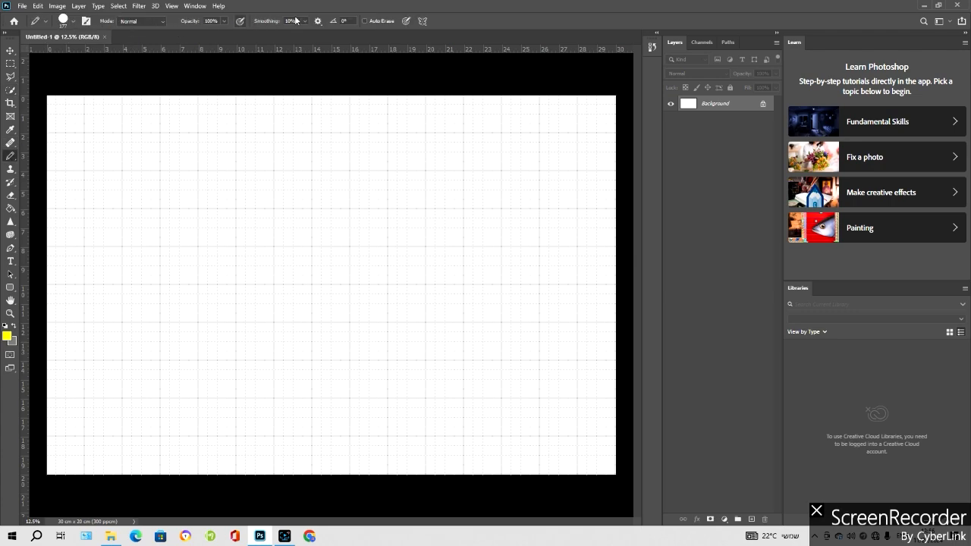
{"action": "left_click", "coordinate": [9, 142]}
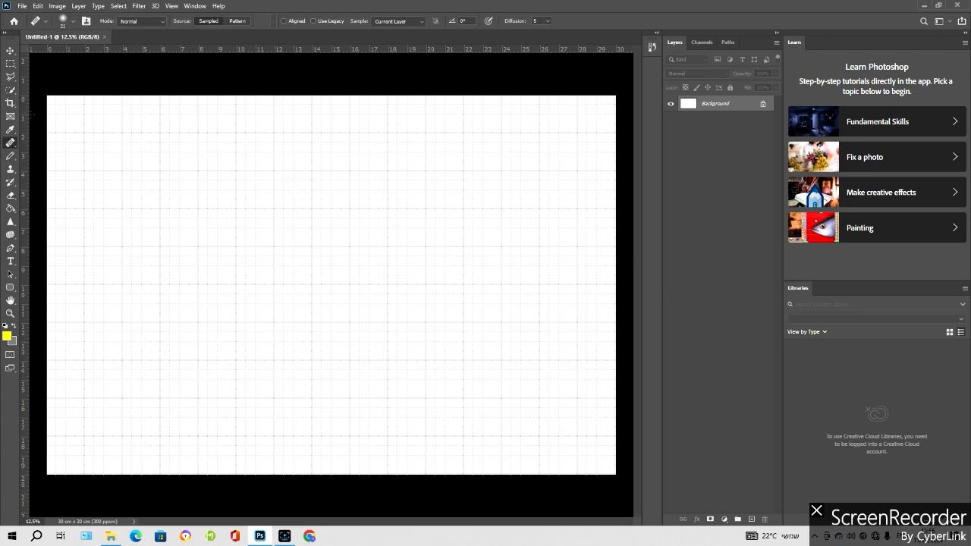
{"action": "left_click", "coordinate": [11, 117]}
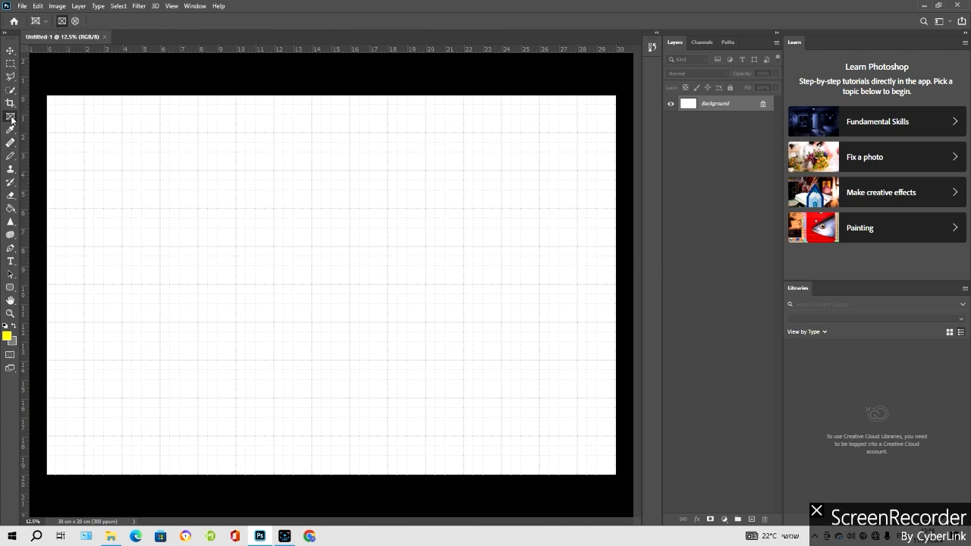
{"action": "left_click", "coordinate": [10, 261]}
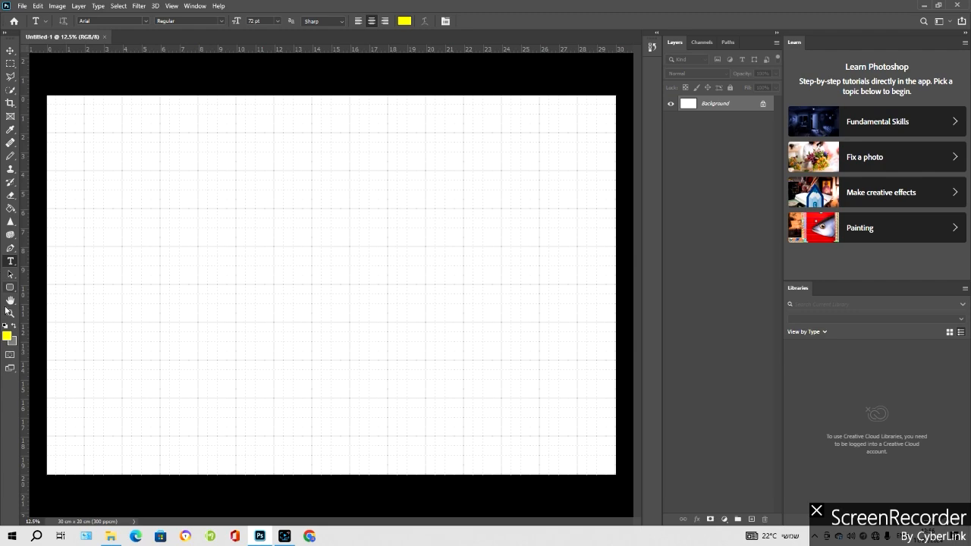
{"action": "left_click", "coordinate": [10, 287]}
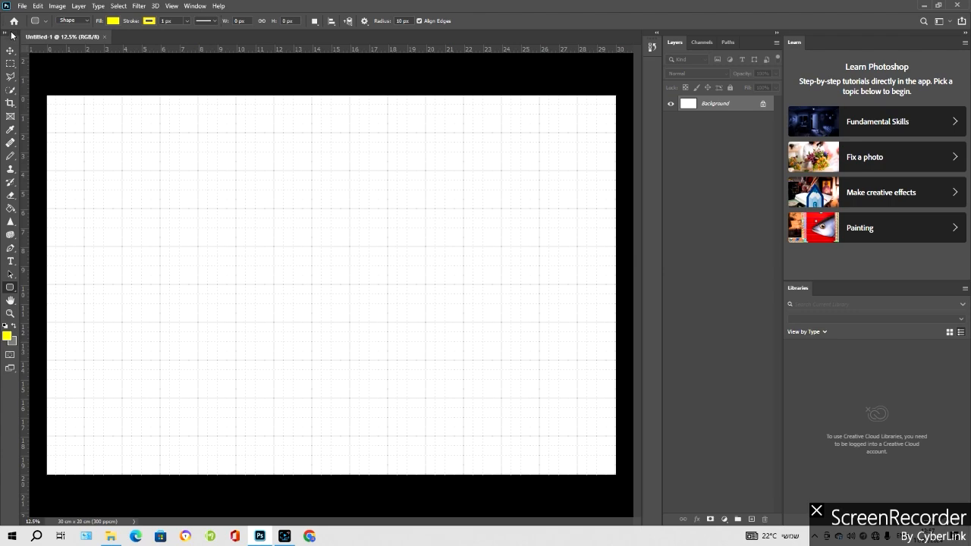
Undock the Tools palette onto the canvas, then move it back to the workspace's left edge as a floating palette
{"action": "left_click_drag", "start_coordinate": [12, 35], "coordinate": [531, 105]}
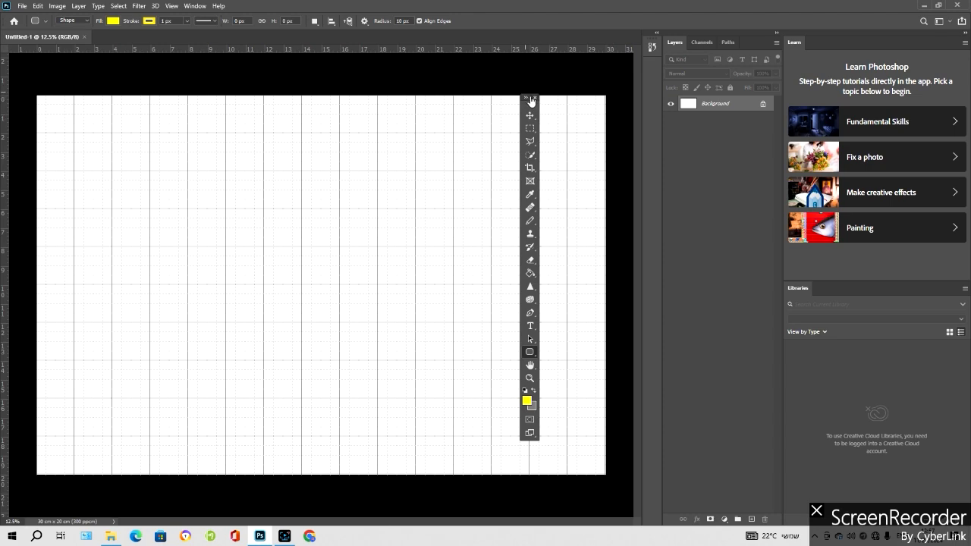
{"action": "left_click_drag", "start_coordinate": [535, 101], "coordinate": [17, 69]}
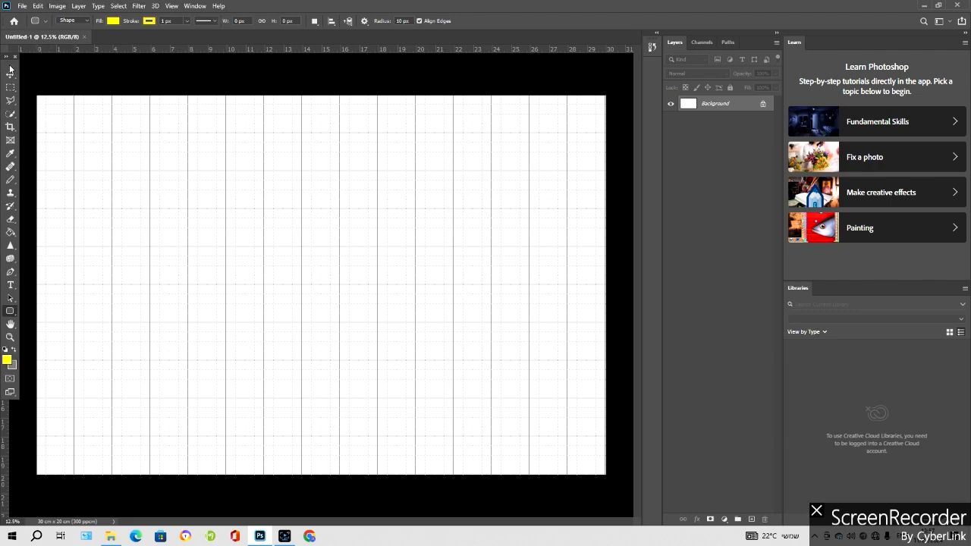
{"action": "mouse_move", "coordinate": [15, 69]}
{"action": "left_mouse_down"}
{"action": "mouse_move", "coordinate": [26, 75]}
{"action": "mouse_move", "coordinate": [17, 70]}
{"action": "left_mouse_up"}
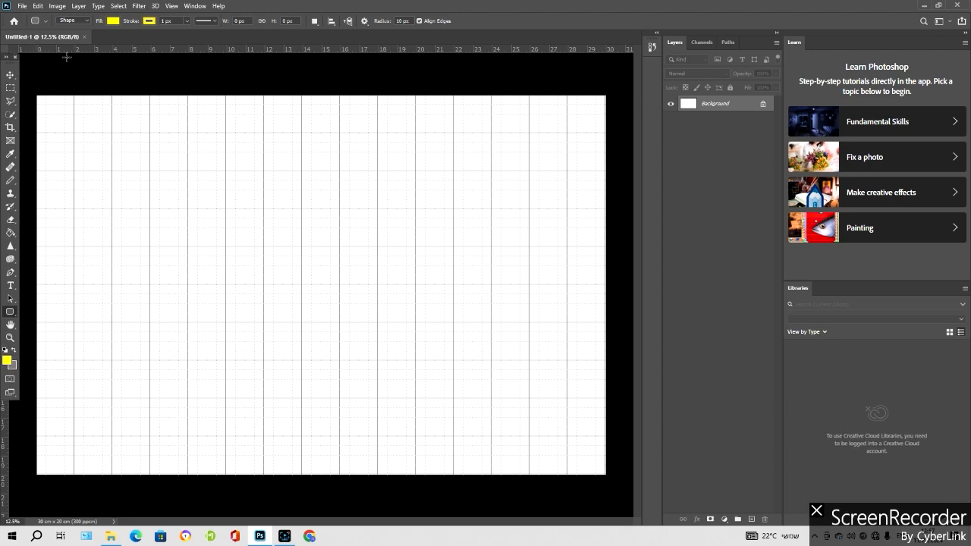
Close the Tools palette, show it again and switch it to a two-column layout
{"action": "left_click", "coordinate": [15, 57]}
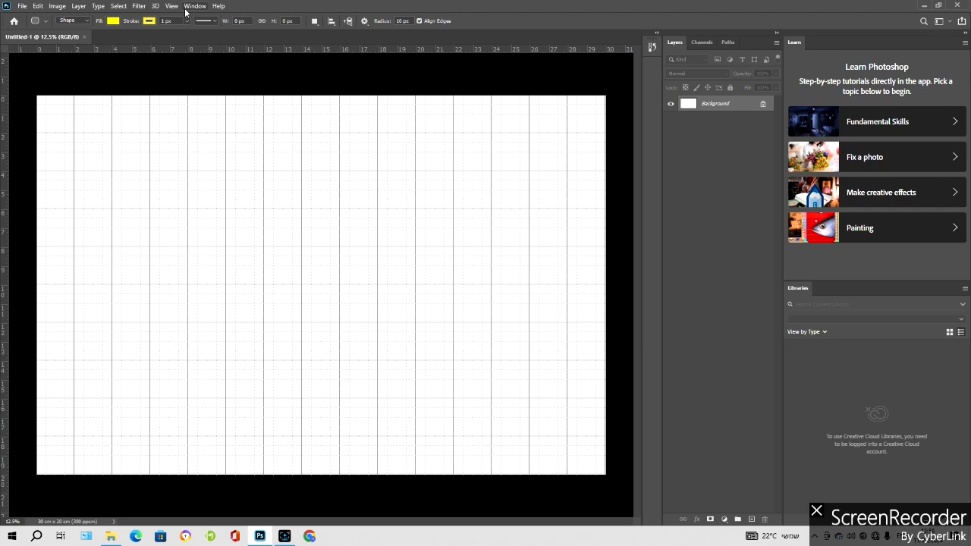
{"action": "left_click", "coordinate": [195, 7]}
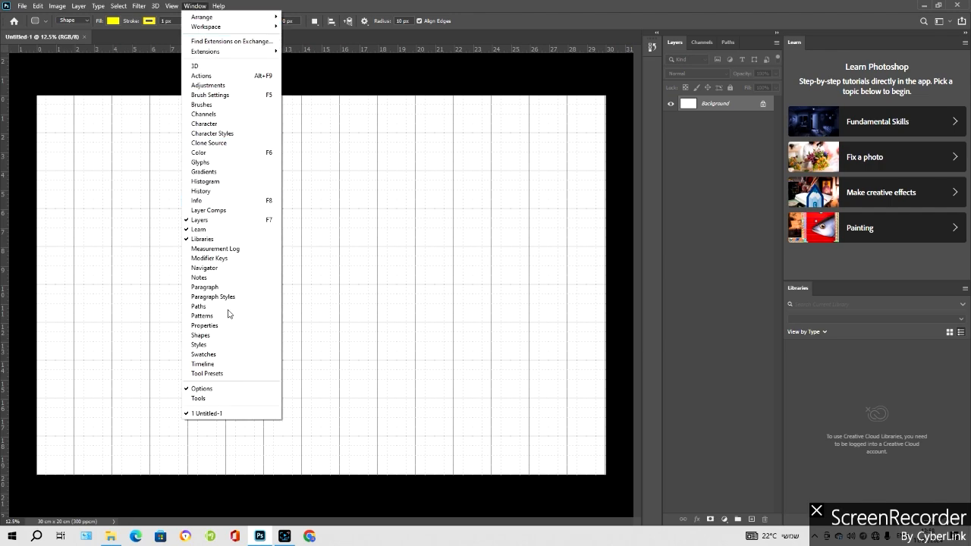
{"action": "mouse_move", "coordinate": [185, 11]}
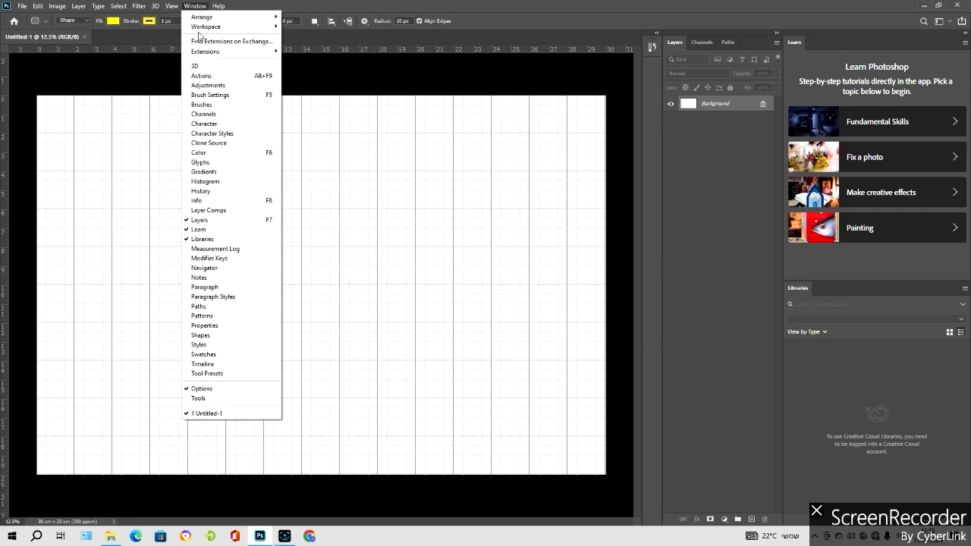
{"action": "left_click", "coordinate": [194, 399]}
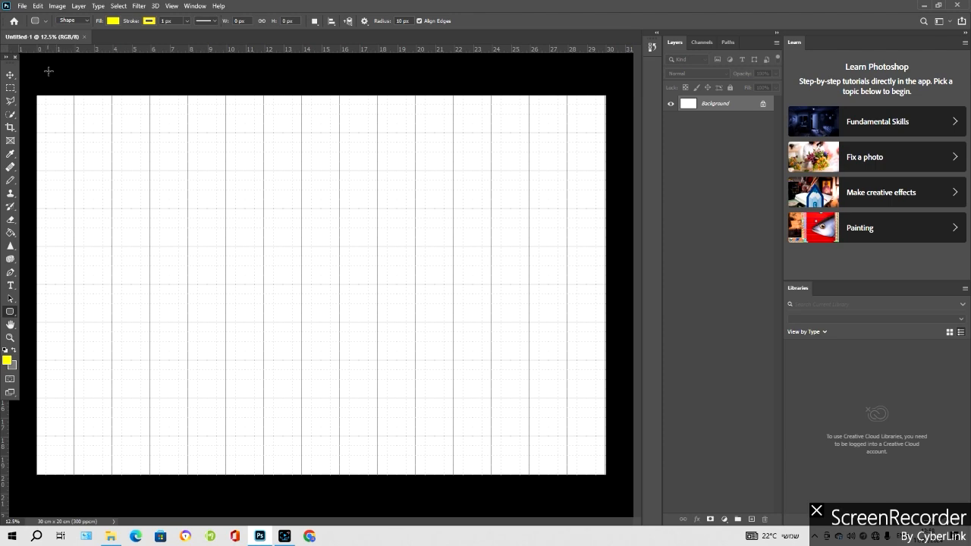
{"action": "left_click", "coordinate": [12, 58]}
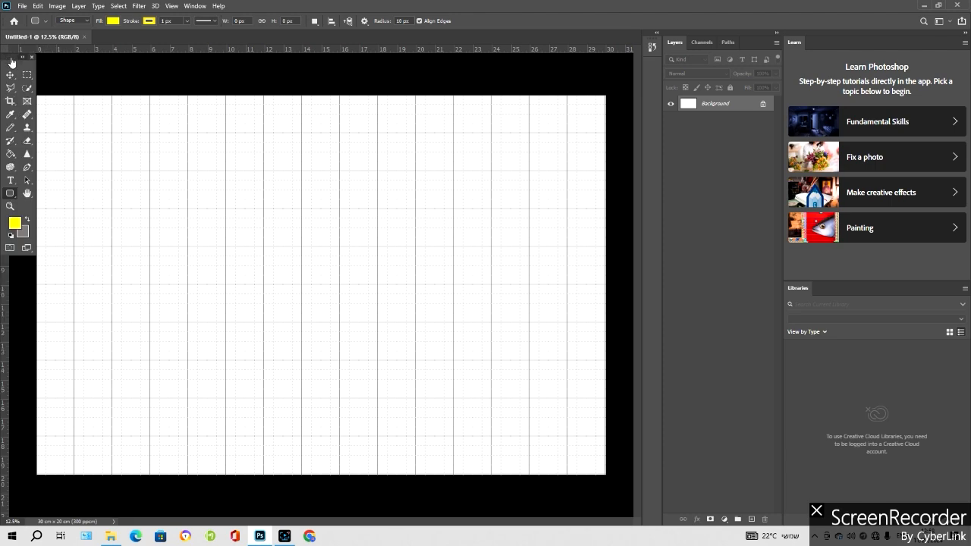
Hide the Options bar, restore it, and look over the available workspace presets
{"action": "left_click", "coordinate": [198, 7]}
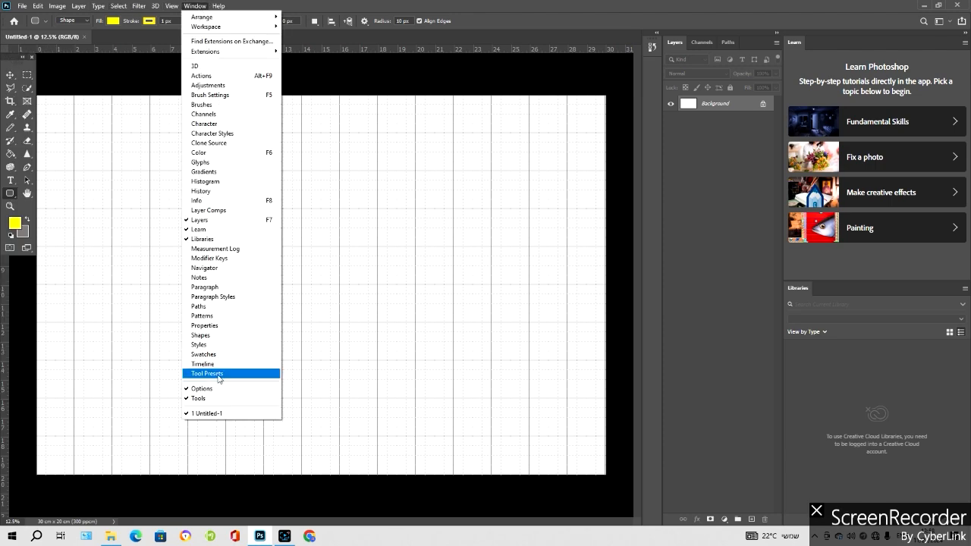
{"action": "left_click", "coordinate": [194, 389]}
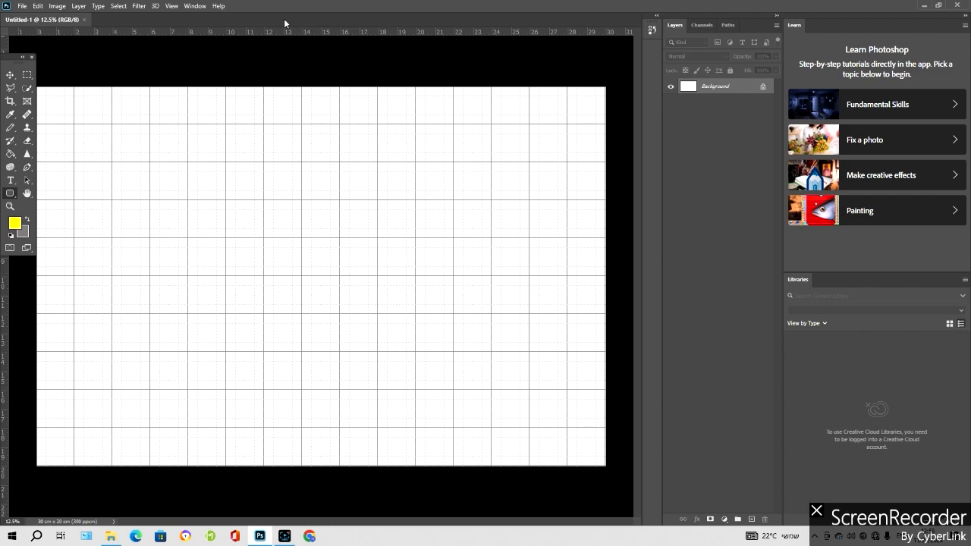
{"action": "left_click", "coordinate": [195, 6]}
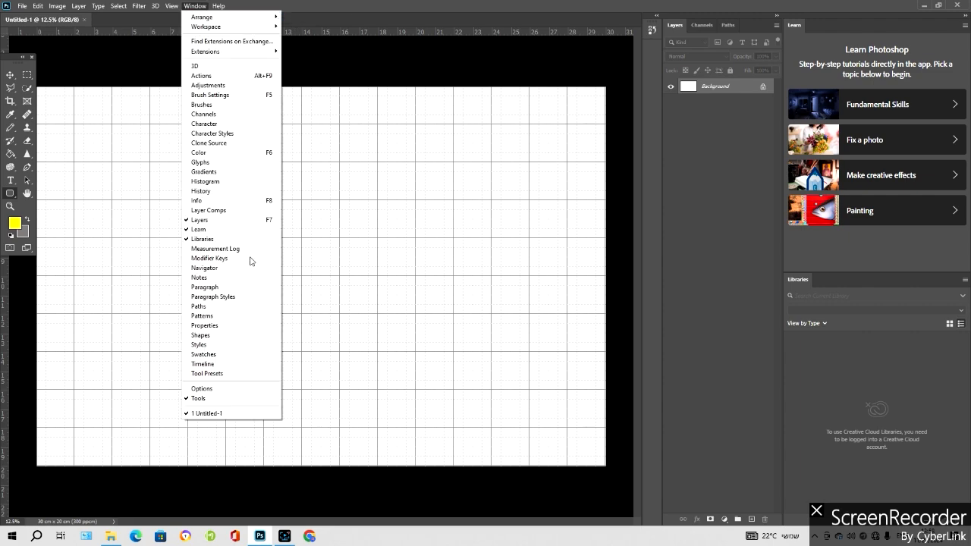
{"action": "left_click", "coordinate": [199, 389]}
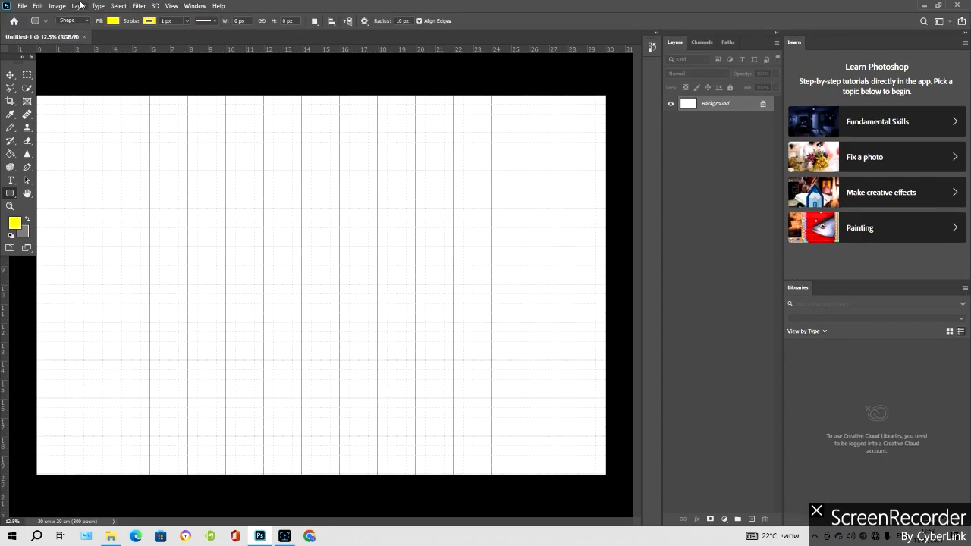
{"action": "left_click", "coordinate": [196, 7]}
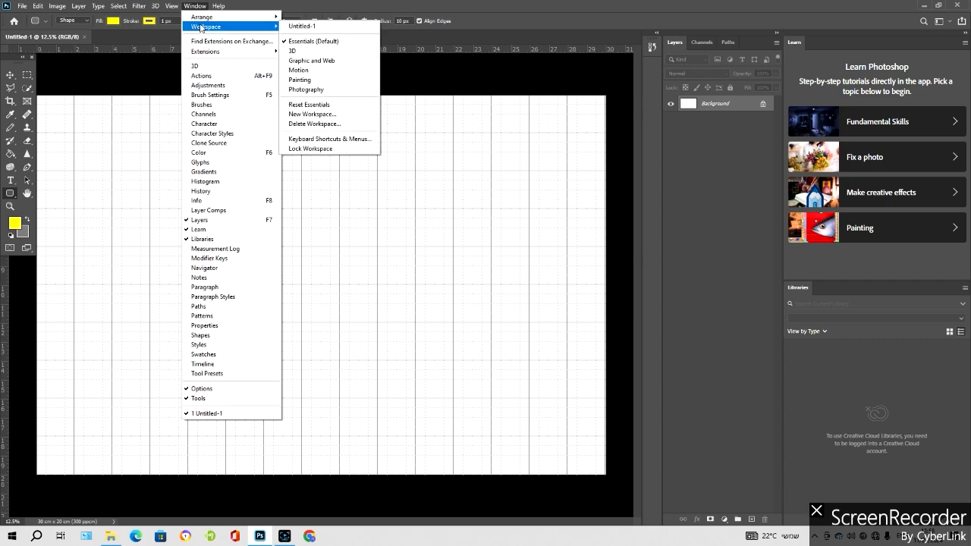
{"action": "left_click", "coordinate": [164, 36]}
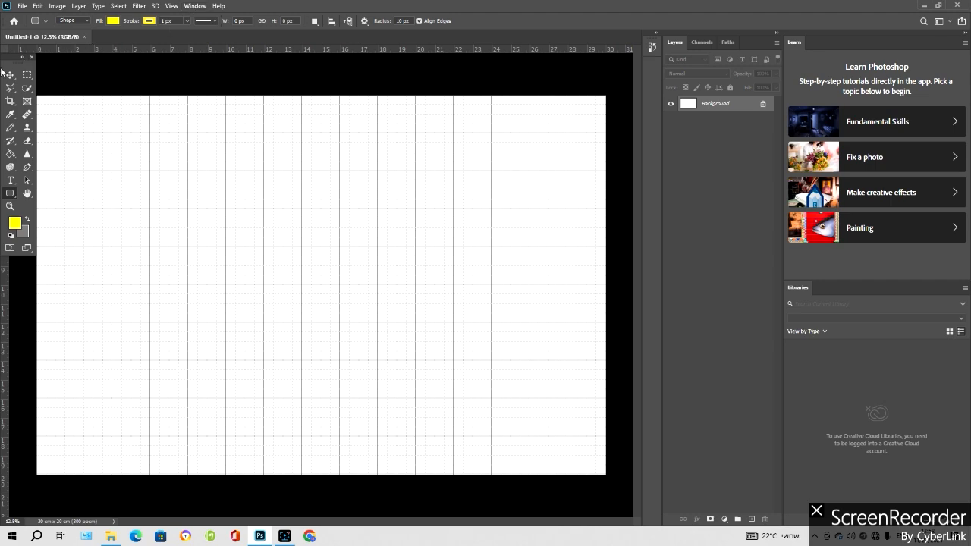
Shift the floating Tools palette slightly away from the workspace edge and collapse it to a single column
{"action": "mouse_move", "coordinate": [11, 58]}
{"action": "left_mouse_down"}
{"action": "mouse_move", "coordinate": [18, 80]}
{"action": "mouse_move", "coordinate": [15, 63]}
{"action": "left_mouse_up"}
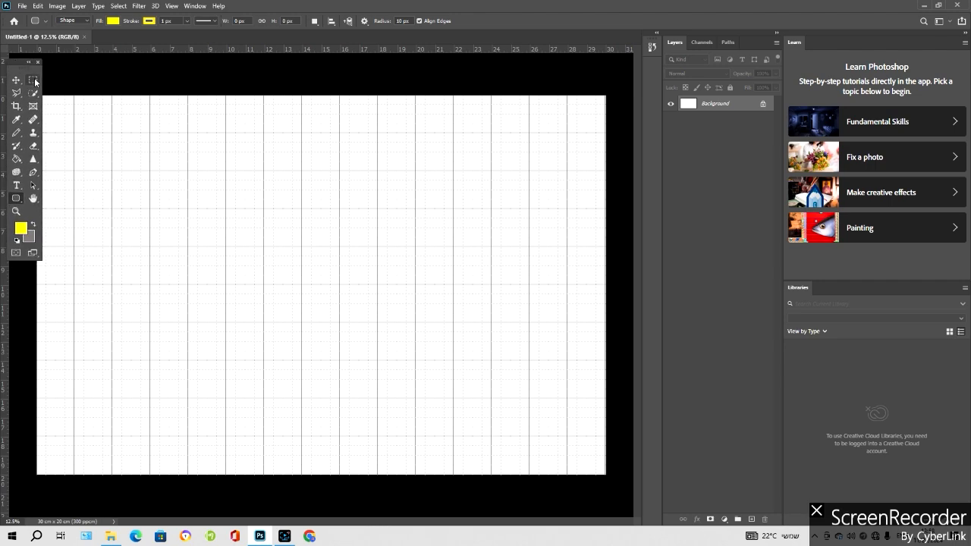
{"action": "left_click", "coordinate": [29, 62]}
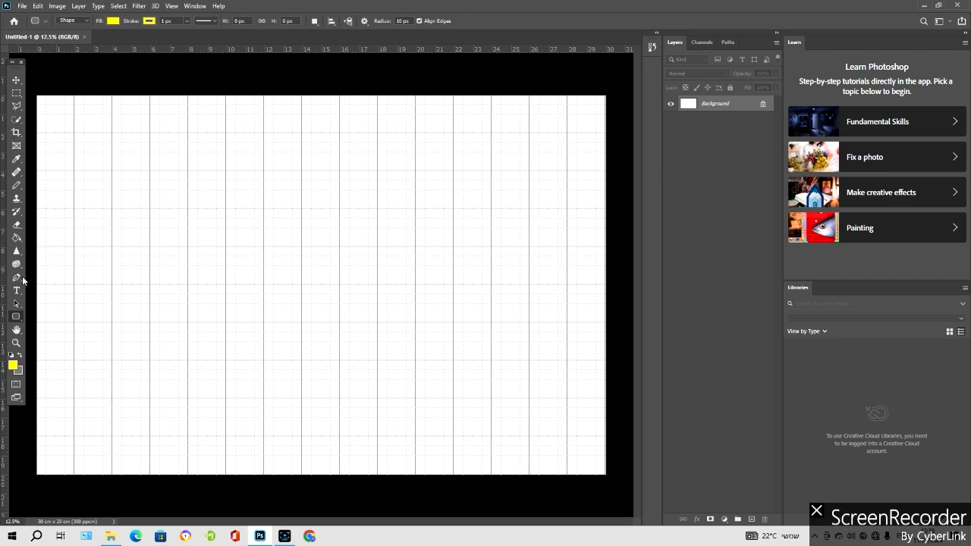
Draw a yellow rectangle about 1501 by 1201 px slightly above the canvas centre with the Rectangle tool
{"action": "right_click", "coordinate": [17, 317]}
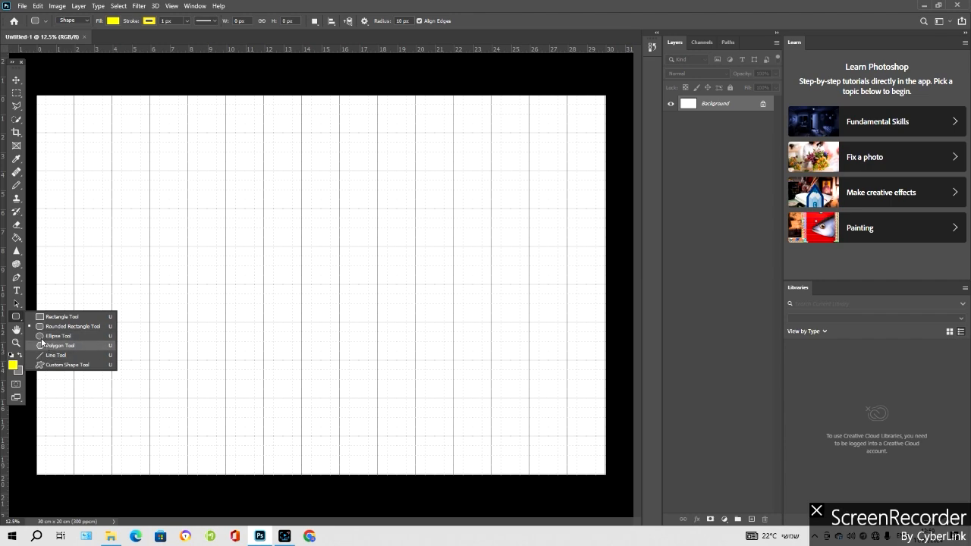
{"action": "left_click", "coordinate": [42, 317]}
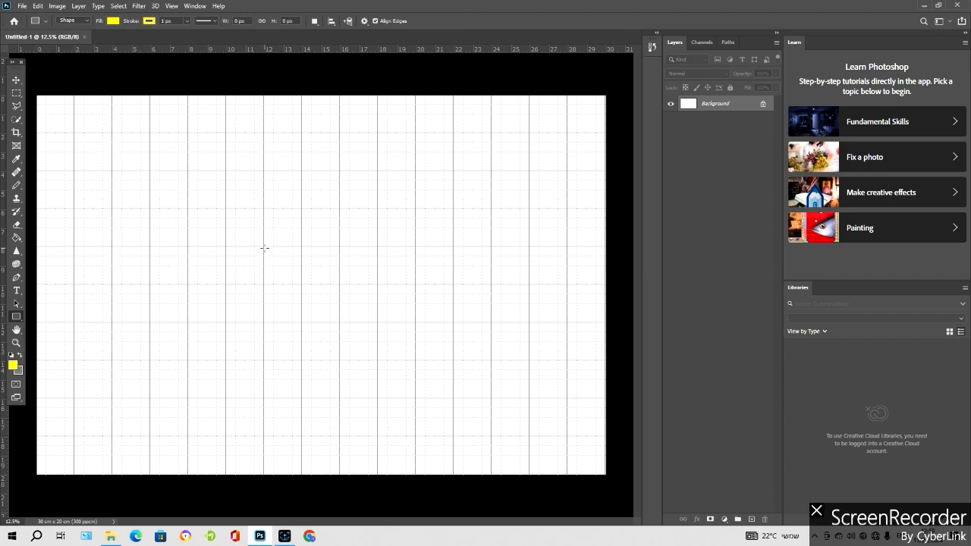
{"action": "left_click_drag", "start_coordinate": [264, 247], "coordinate": [309, 283]}
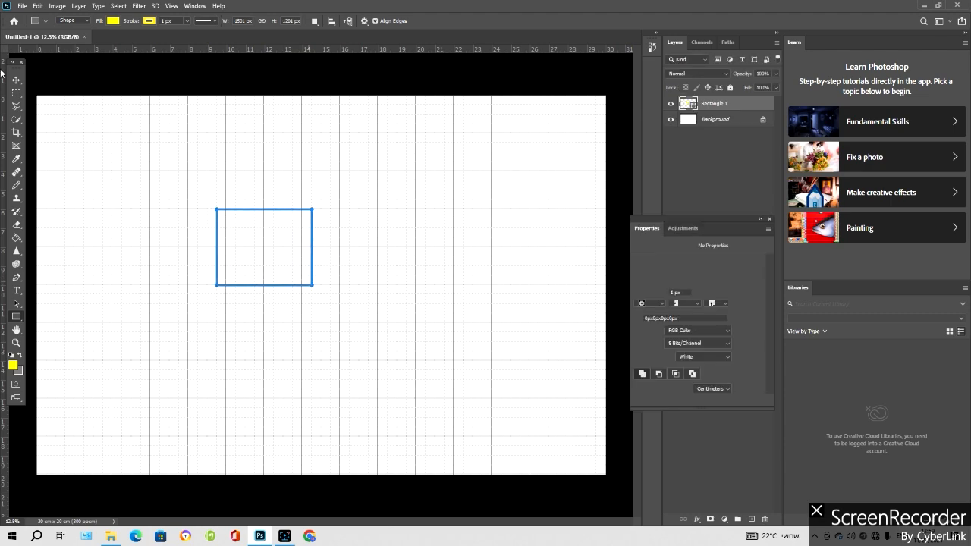
Move the yellow rectangle to X 3300 px and stretch it leftward to 1801 by 1200 px with Free Transform
{"action": "key", "text": "v"}
{"action": "left_click_drag", "start_coordinate": [286, 221], "coordinate": [319, 226]}
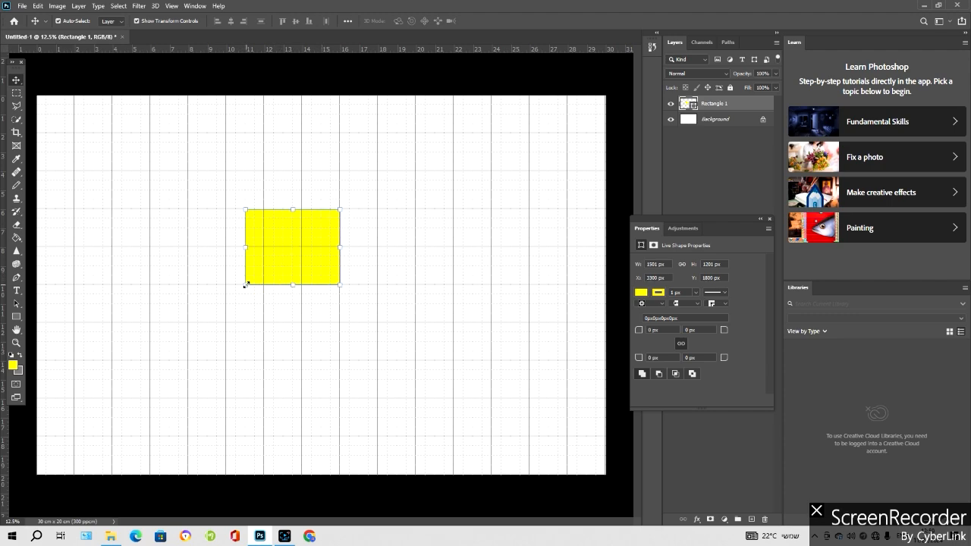
{"action": "key", "text": "ctrl+t"}
{"action": "left_click_drag", "start_coordinate": [245, 285], "coordinate": [229, 284]}
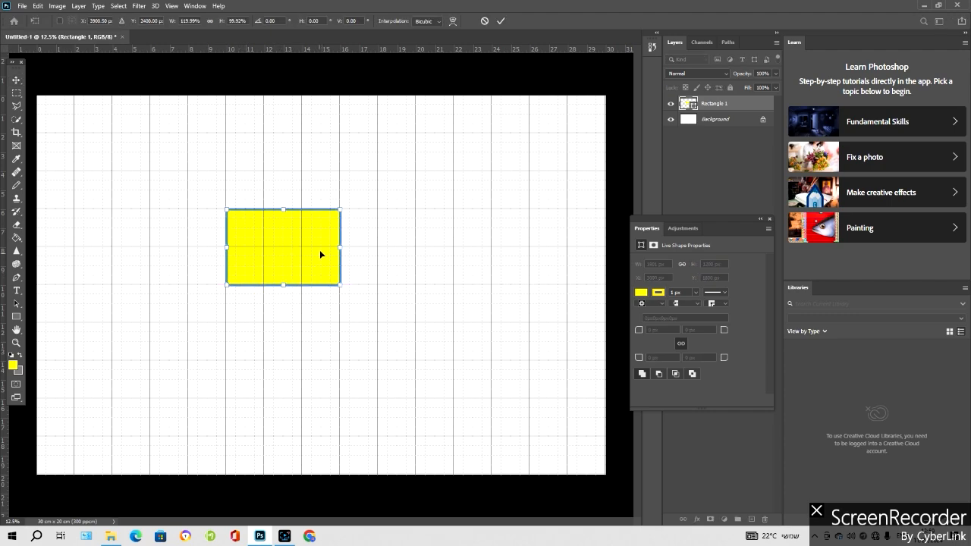
{"action": "left_click", "coordinate": [16, 92]}
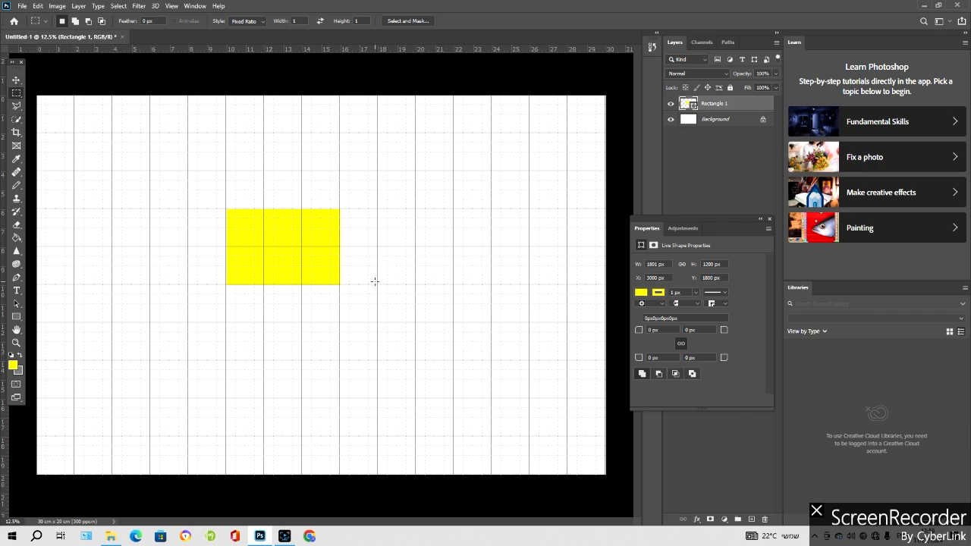
{"action": "left_click_drag", "start_coordinate": [341, 285], "coordinate": [476, 381]}
{"action": "left_click", "coordinate": [16, 316]}
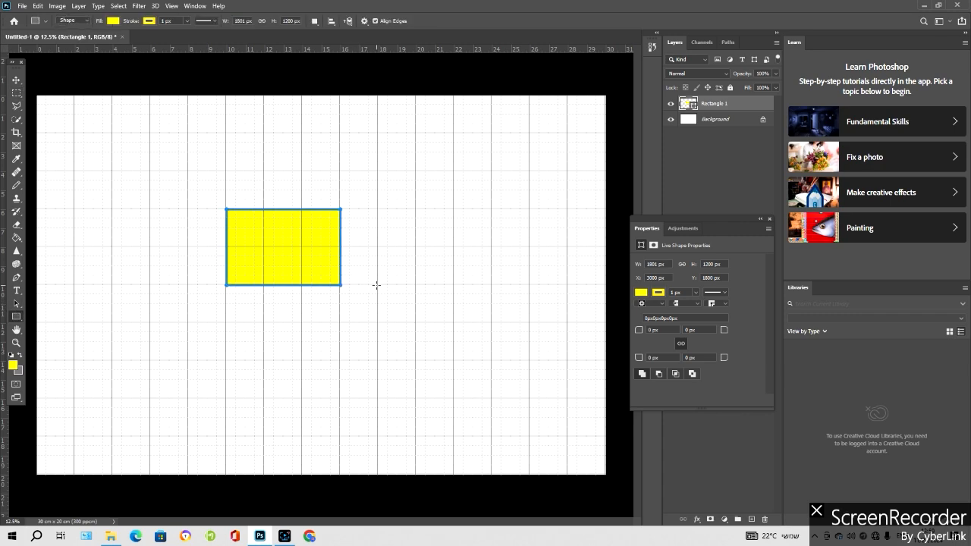
Duplicate the yellow rectangle three times, placing the copies corner to corner in a diagonal from the canvas's upper left to its lower right
{"action": "left_click", "coordinate": [15, 79]}
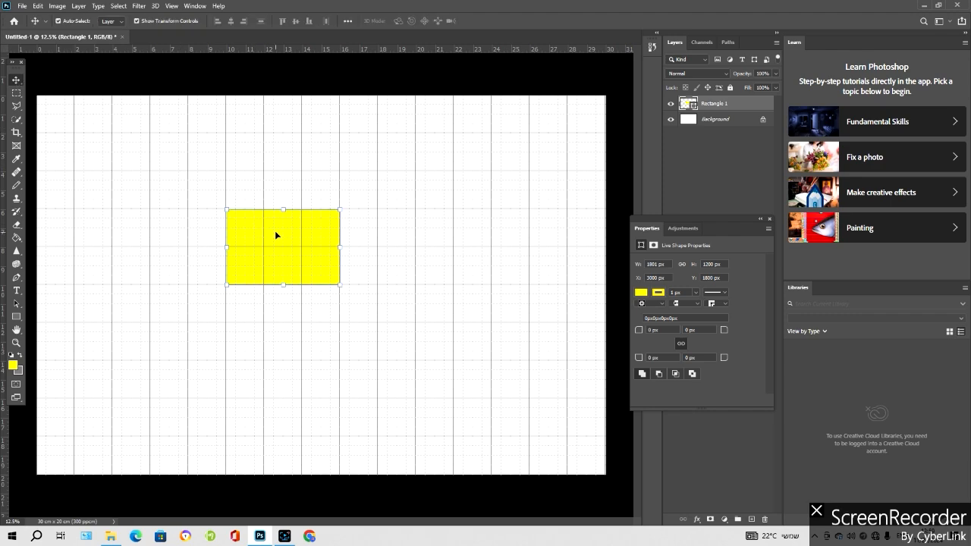
{"action": "left_click_drag", "start_coordinate": [275, 230], "coordinate": [511, 392]}
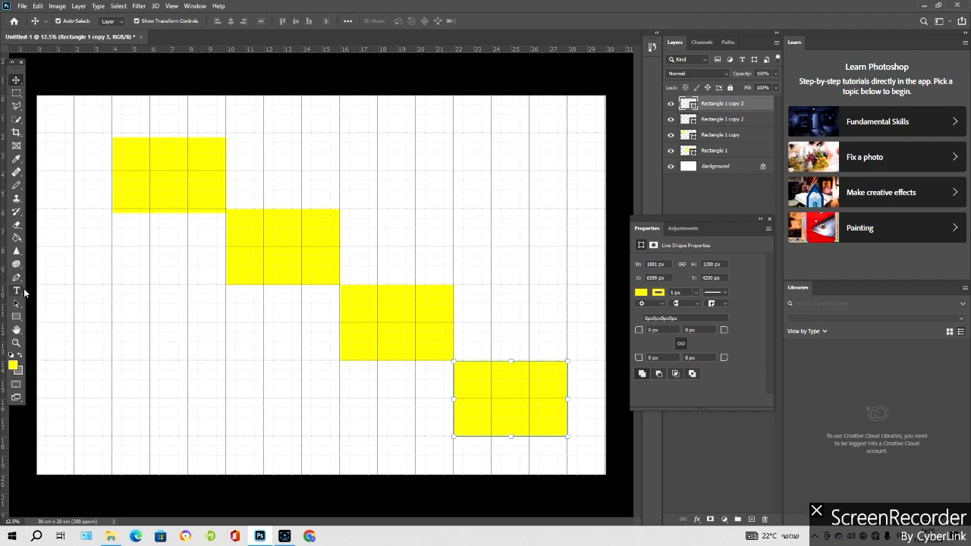
Create a separate 1801 by 1200 px rectangle from center over the upper-left yellow one and set its fill to blue
{"action": "left_click", "coordinate": [145, 179]}
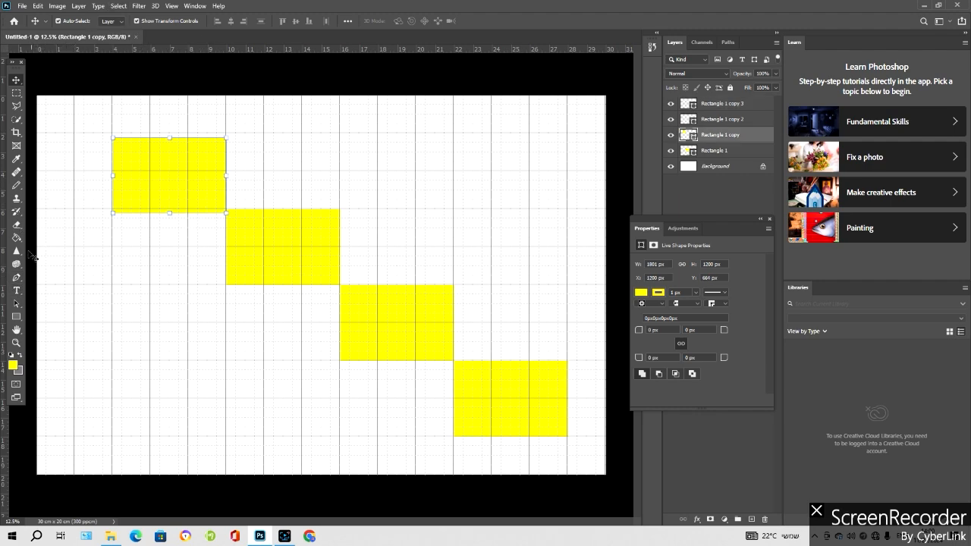
{"action": "left_click", "coordinate": [16, 316]}
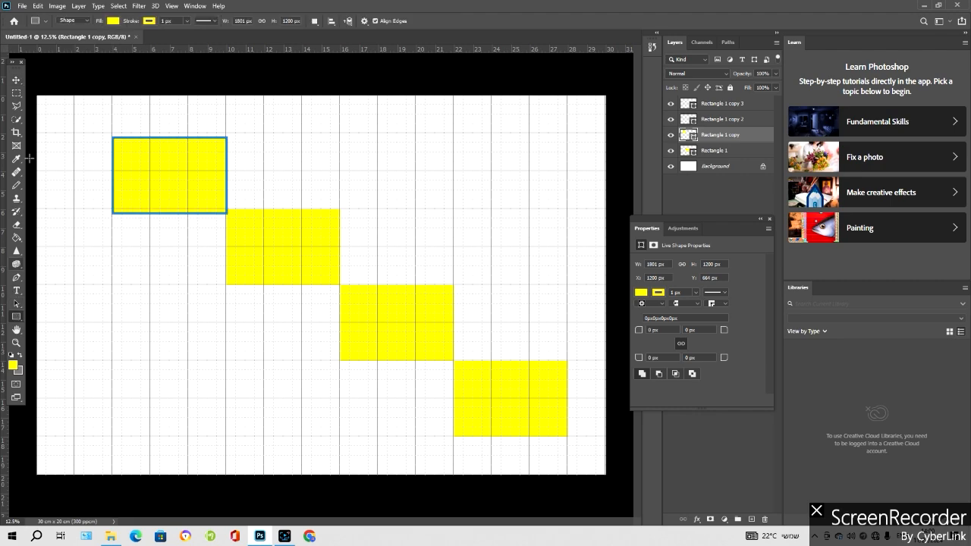
{"action": "left_click", "coordinate": [206, 187]}
{"action": "left_click", "coordinate": [116, 22]}
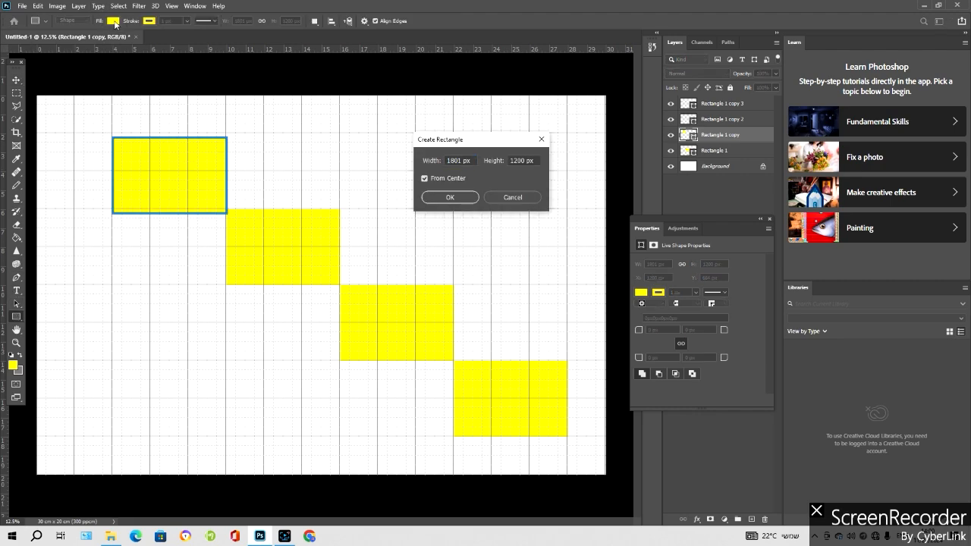
{"action": "left_click", "coordinate": [115, 22]}
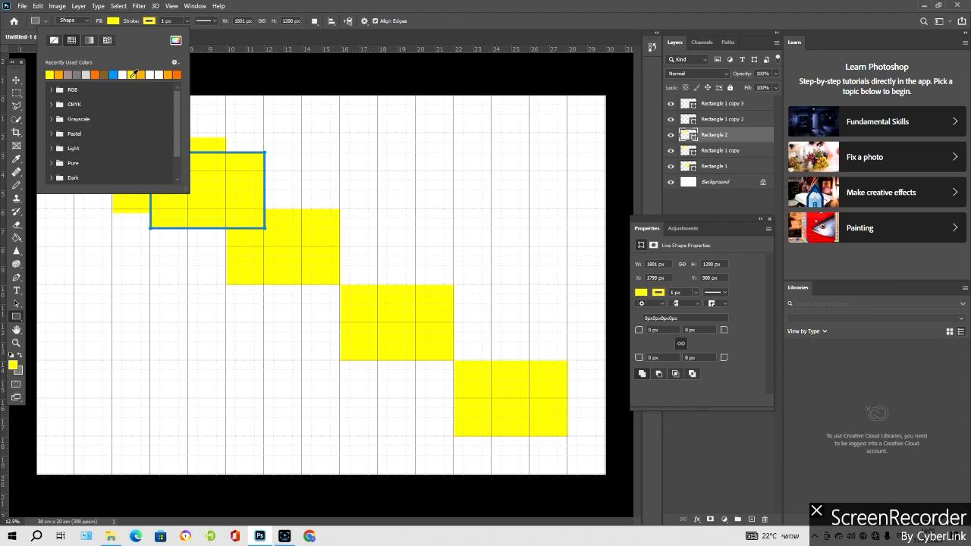
{"action": "left_click", "coordinate": [113, 74]}
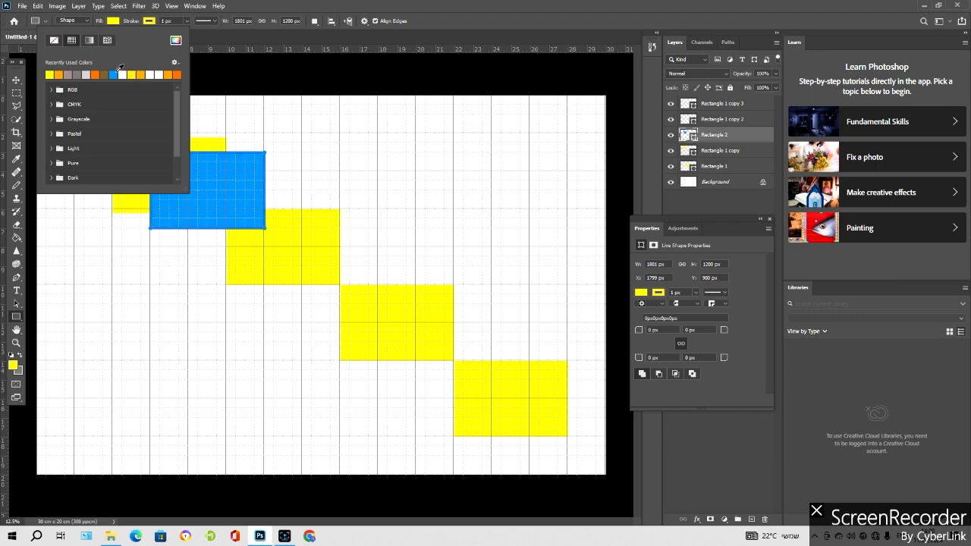
{"action": "left_click", "coordinate": [228, 87]}
Create another 1801 by 1200 px blue rectangle and place both blue ones beside the two middle yellow rectangles in a checkerboard arrangement
{"action": "left_click", "coordinate": [227, 87]}
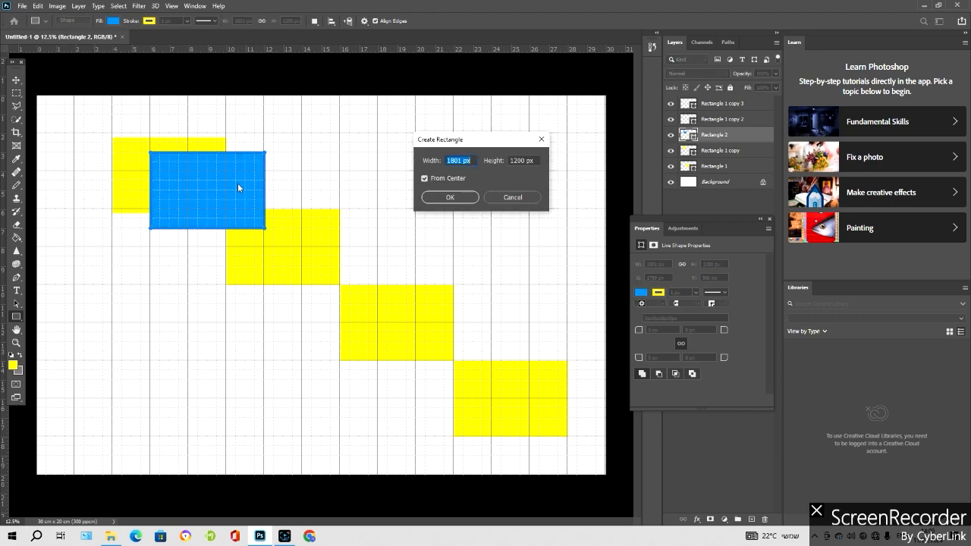
{"action": "key", "text": "Return"}
{"action": "key", "text": "v"}
{"action": "left_click_drag", "start_coordinate": [269, 114], "coordinate": [431, 273]}
{"action": "left_click_drag", "start_coordinate": [246, 198], "coordinate": [319, 316]}
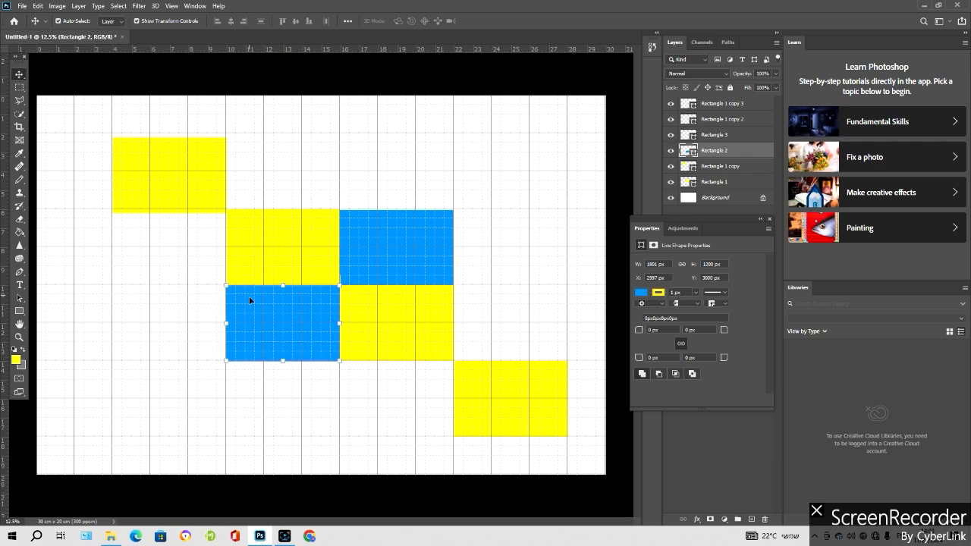
Duplicate the blue rectangles toward the canvas's lower-left and upper-right corners, and align the lower-left copy at Y 4200 px
{"action": "left_click_drag", "start_coordinate": [303, 351], "coordinate": [164, 377]}
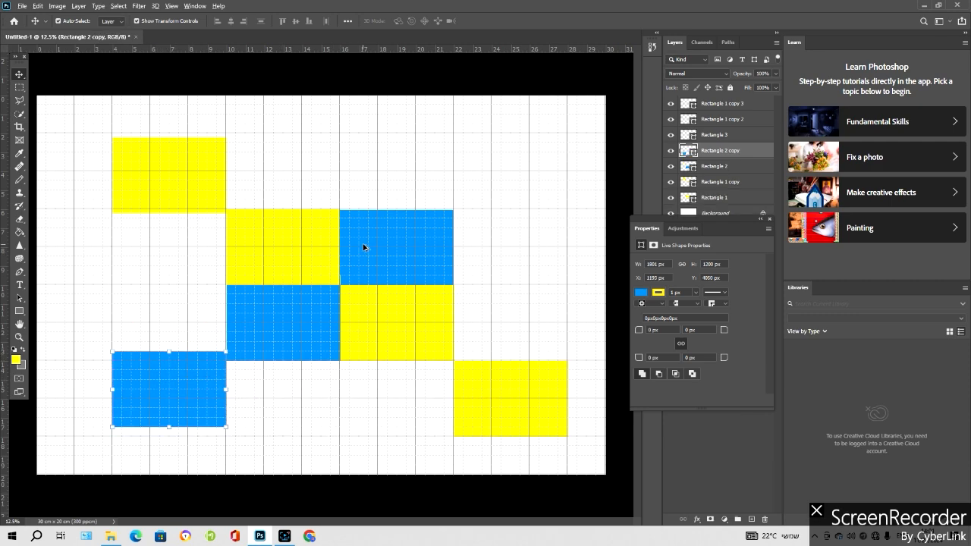
{"action": "left_click_drag", "start_coordinate": [387, 244], "coordinate": [501, 168]}
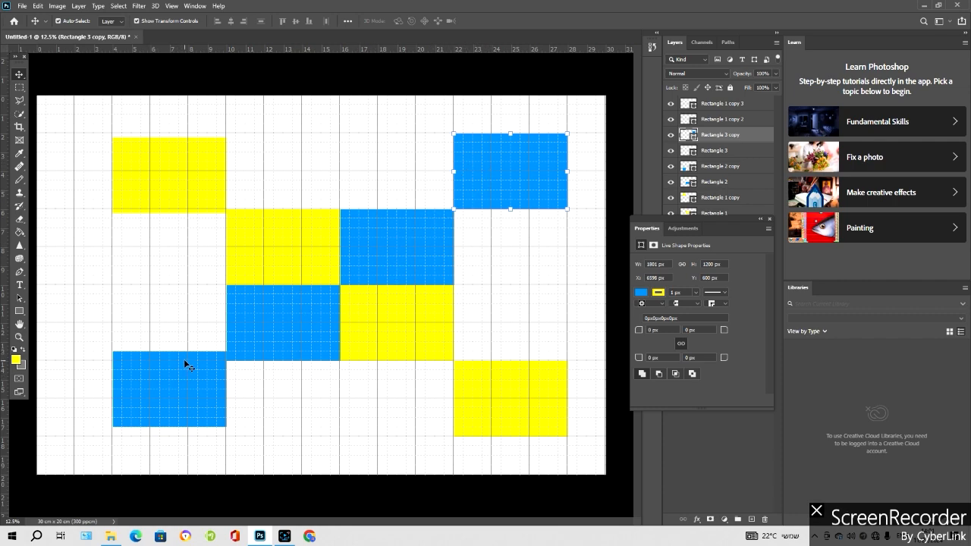
{"action": "mouse_move", "coordinate": [184, 360]}
{"action": "left_mouse_down"}
{"action": "mouse_move", "coordinate": [173, 371]}
{"action": "mouse_move", "coordinate": [183, 376]}
{"action": "left_mouse_up"}
{"action": "key", "text": "Right"}
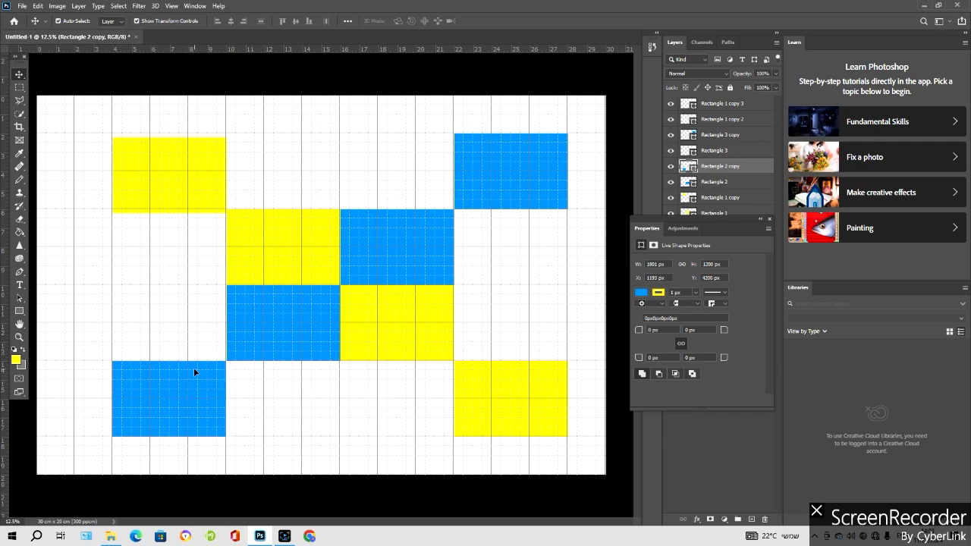
{"action": "left_click_drag", "start_coordinate": [194, 370], "coordinate": [197, 374]}
{"action": "left_click_drag", "start_coordinate": [292, 332], "coordinate": [292, 330]}
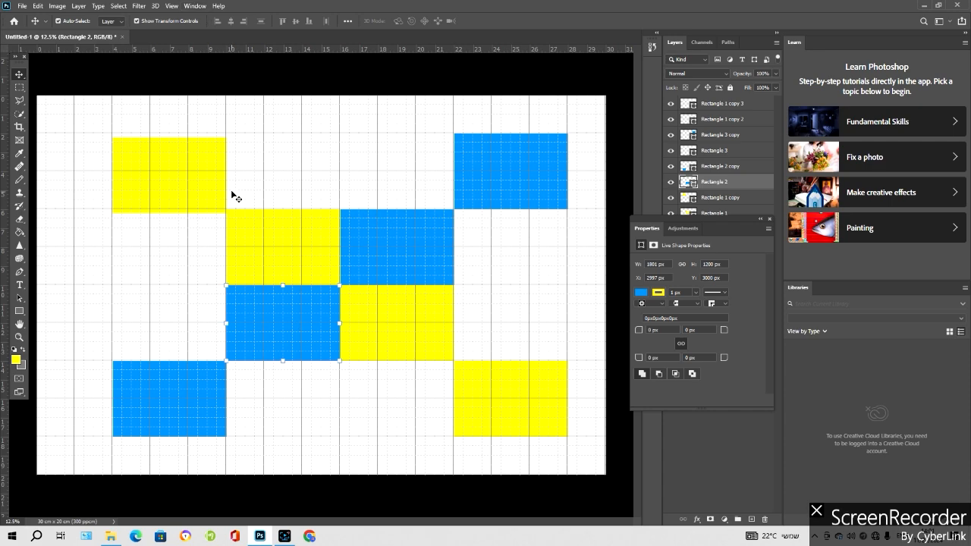
Turn off the display of Extras to hide the grid
{"action": "left_click", "coordinate": [173, 6]}
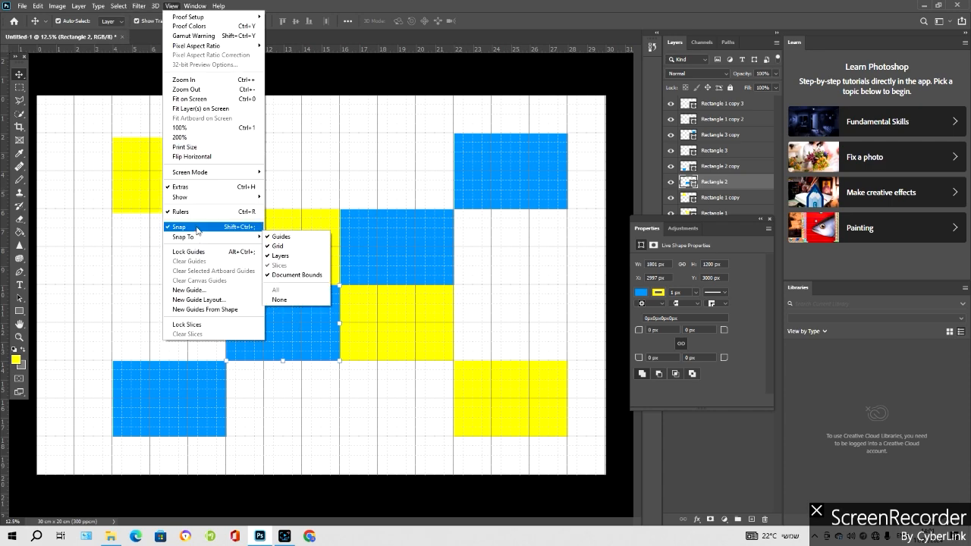
{"action": "left_click", "coordinate": [176, 188]}
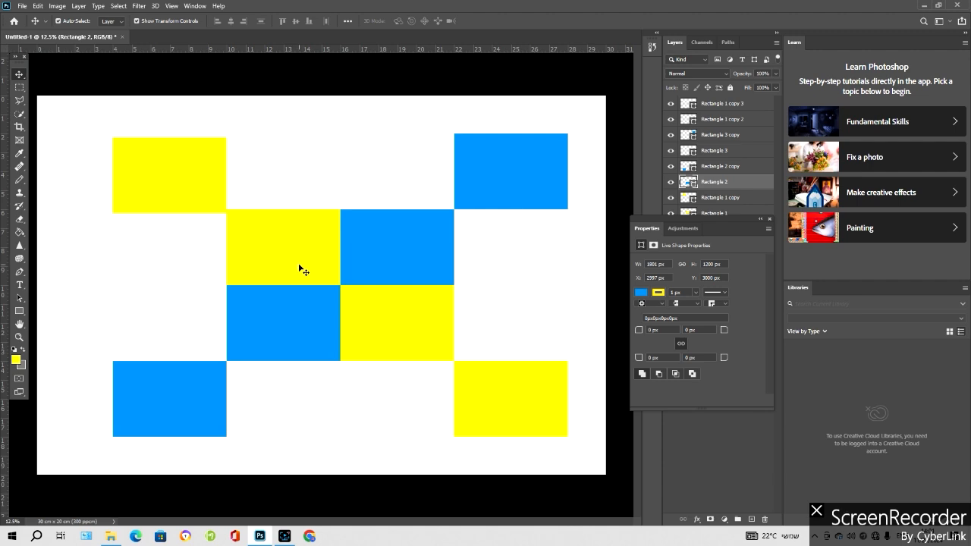
Reset the Essentials workspace to restore its default panel layout
{"action": "left_click", "coordinate": [950, 21]}
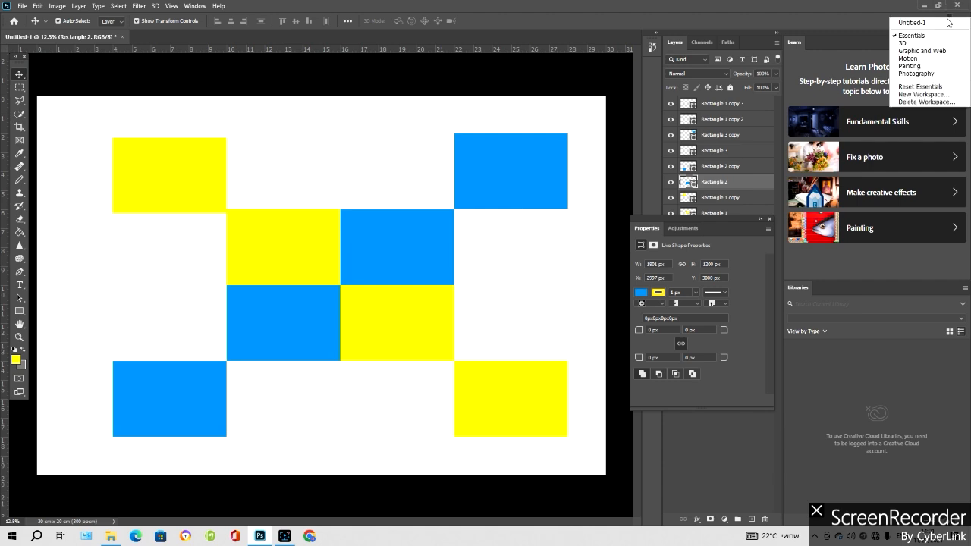
{"action": "left_click", "coordinate": [916, 86]}
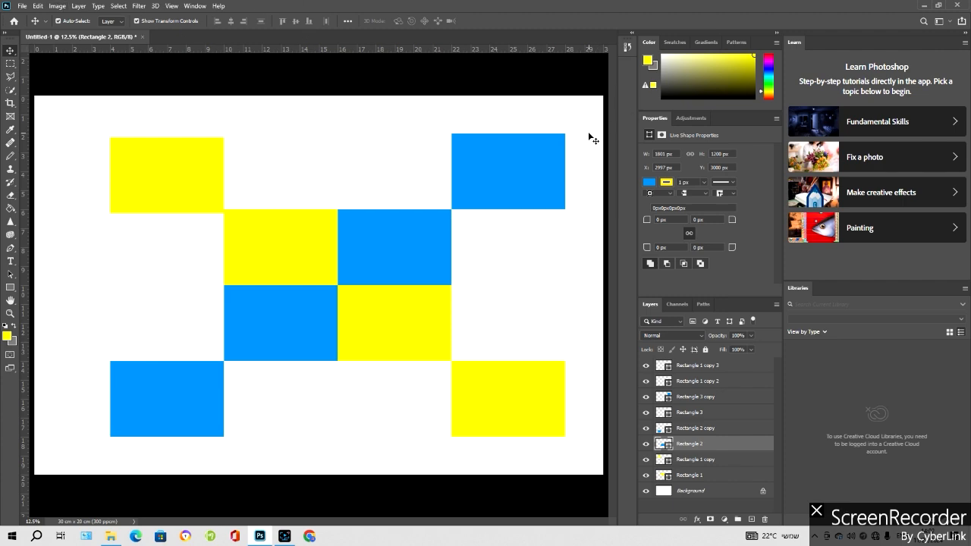
{"action": "left_click", "coordinate": [941, 21]}
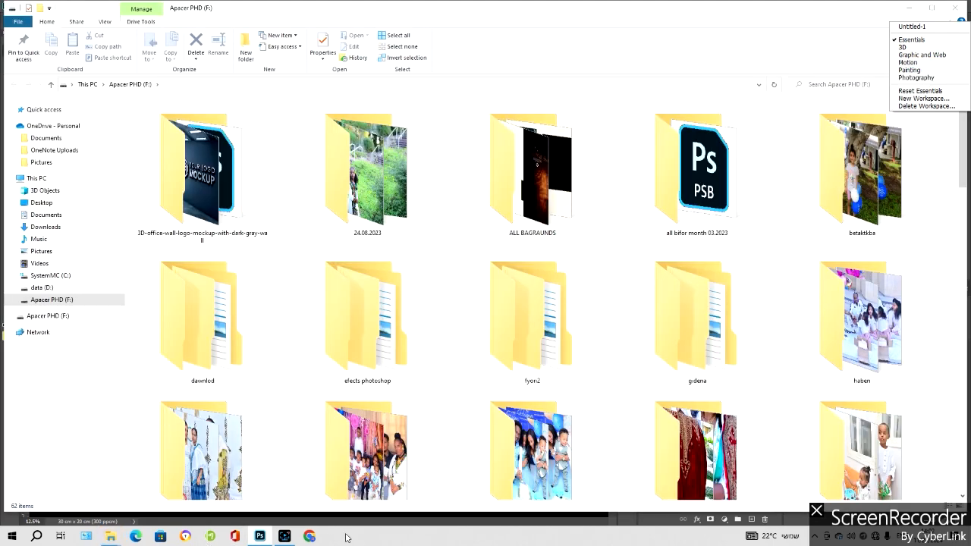
{"action": "left_click", "coordinate": [260, 537]}
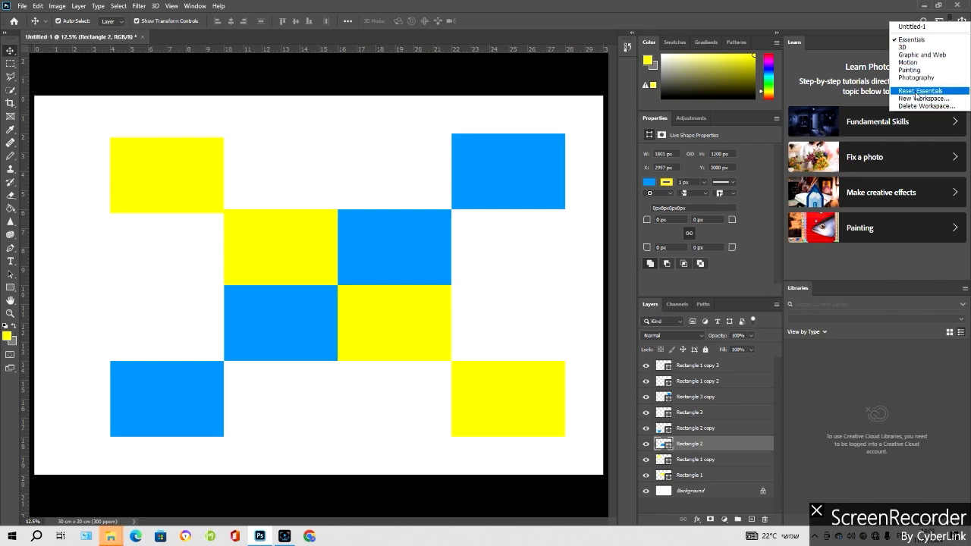
{"action": "left_click", "coordinate": [915, 91]}
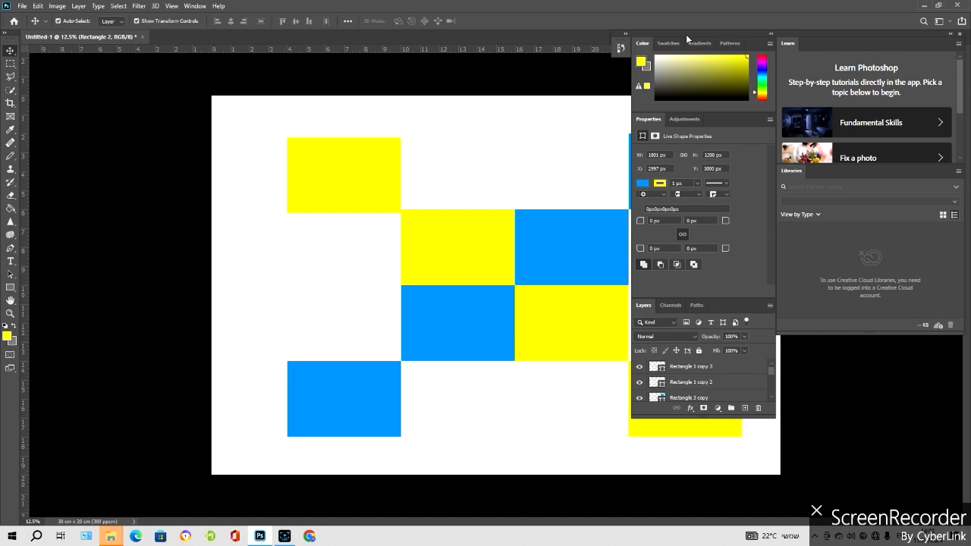
Move the floating panel group to the canvas's left edge and back over its right half
{"action": "left_click_drag", "start_coordinate": [686, 34], "coordinate": [84, 103]}
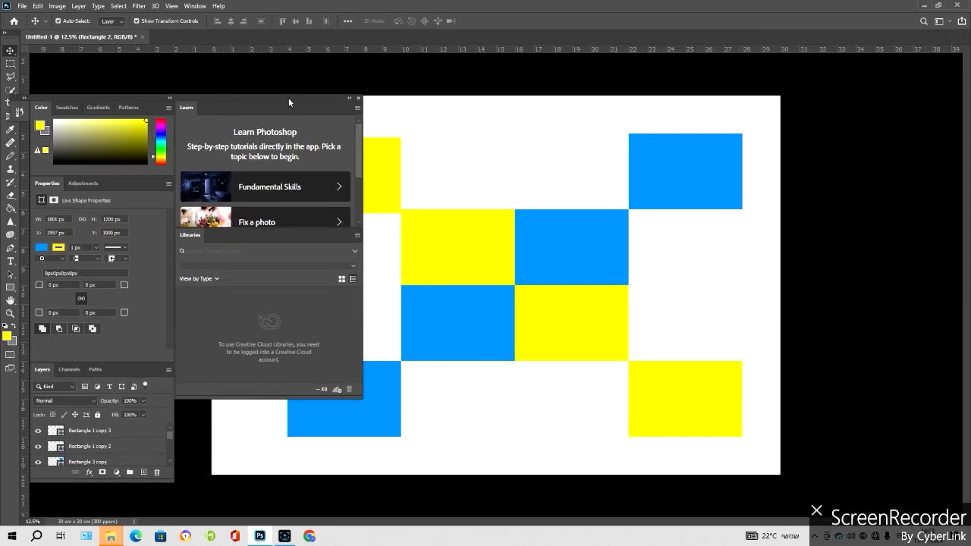
{"action": "left_click_drag", "start_coordinate": [289, 101], "coordinate": [699, 141]}
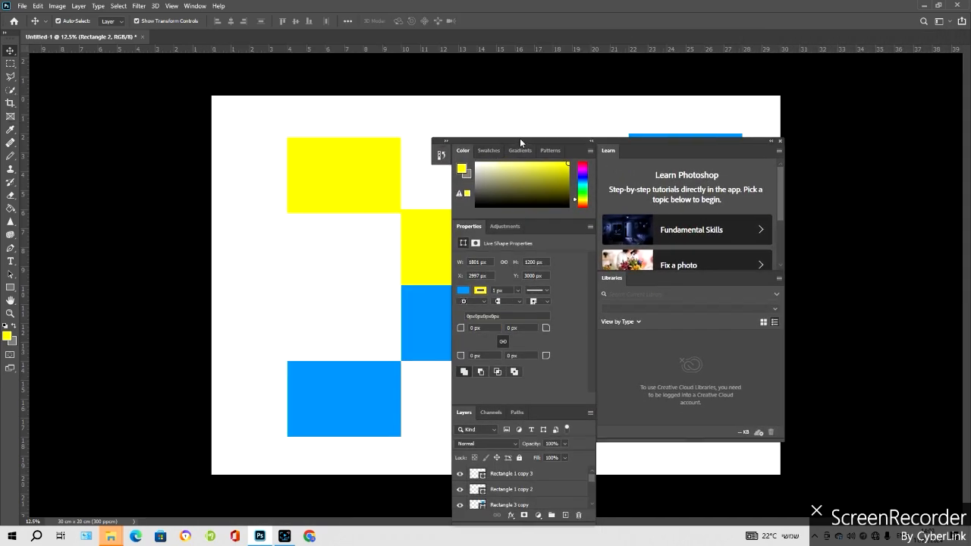
{"action": "left_click_drag", "start_coordinate": [546, 138], "coordinate": [549, 121]}
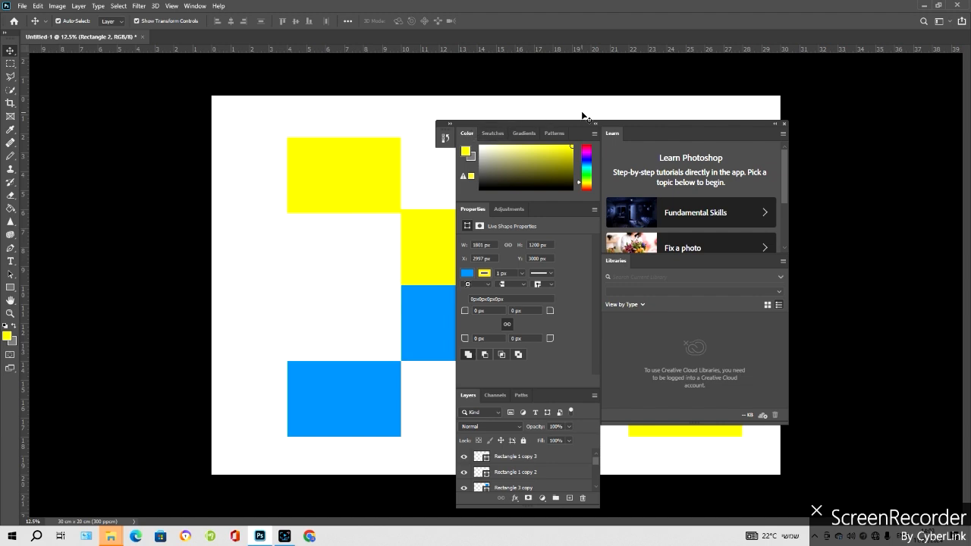
Hide the floating panels by turning off the Color panel, and turn it on again
{"action": "left_click", "coordinate": [195, 7]}
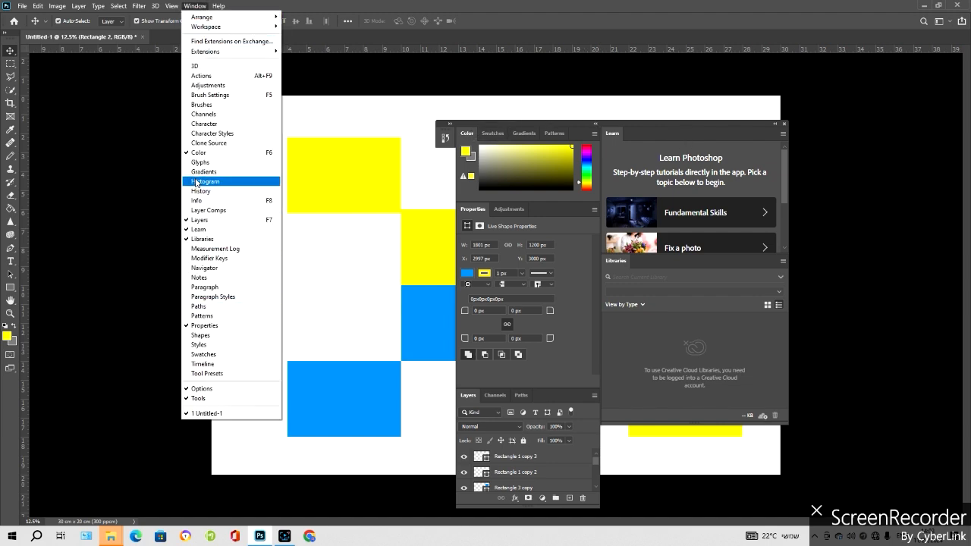
{"action": "left_click", "coordinate": [201, 154]}
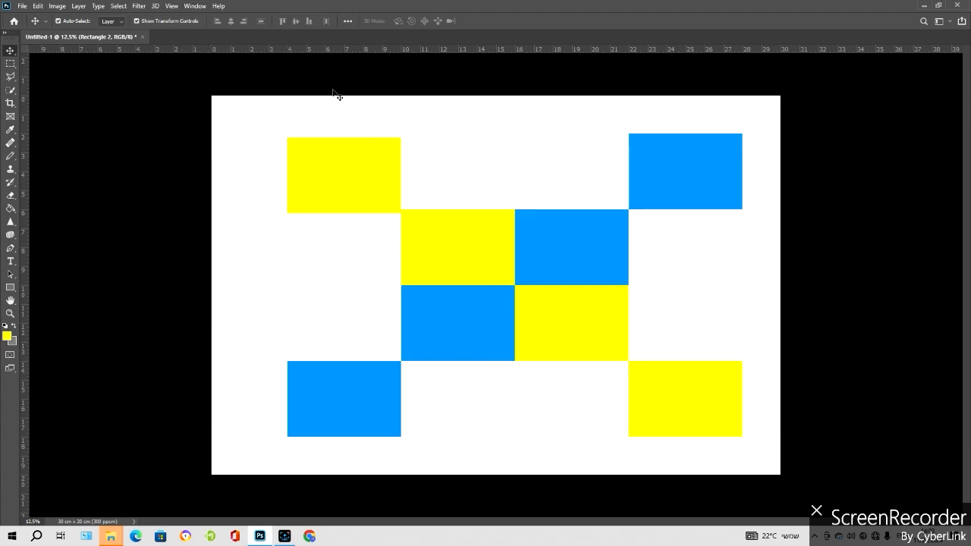
{"action": "left_click", "coordinate": [187, 7]}
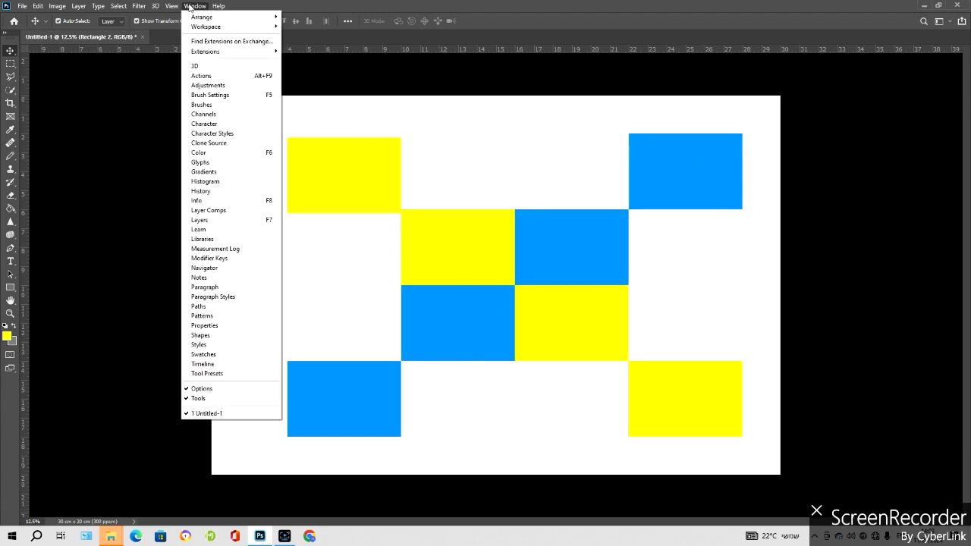
{"action": "left_click", "coordinate": [202, 152]}
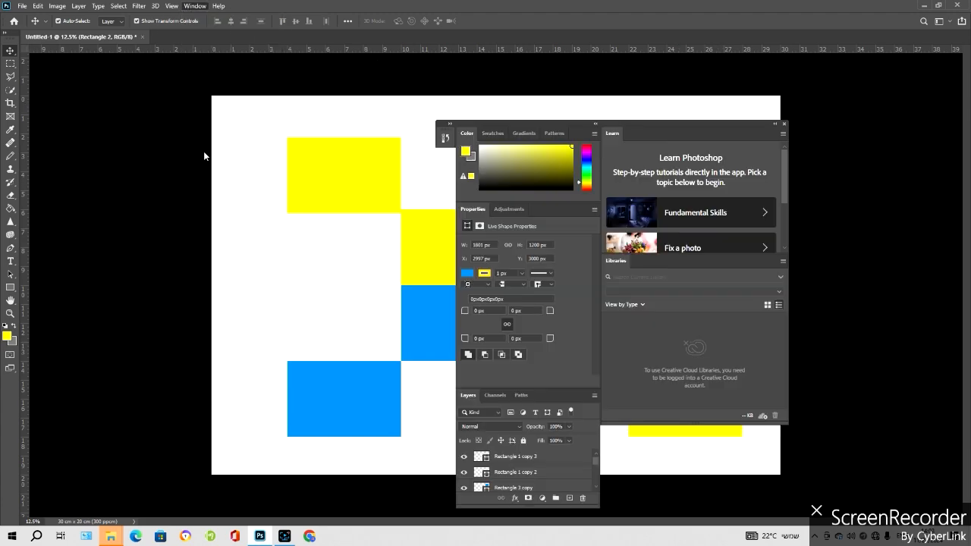
Move the floating panel group toward the canvas's upper-right corner, and collapse and re-expand its Color, Properties and Layers column
{"action": "left_click_drag", "start_coordinate": [670, 121], "coordinate": [852, 82]}
{"action": "left_click", "coordinate": [781, 85]}
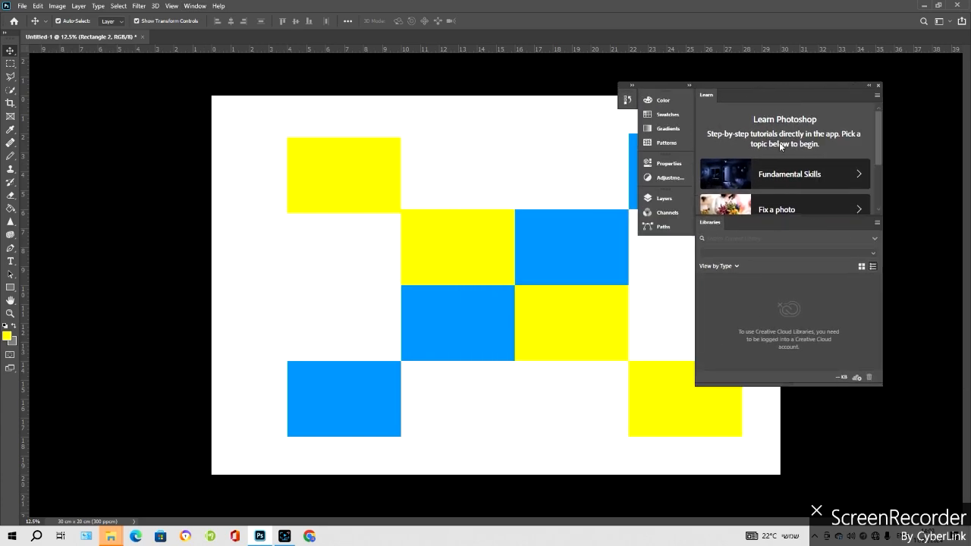
{"action": "left_click", "coordinate": [691, 85]}
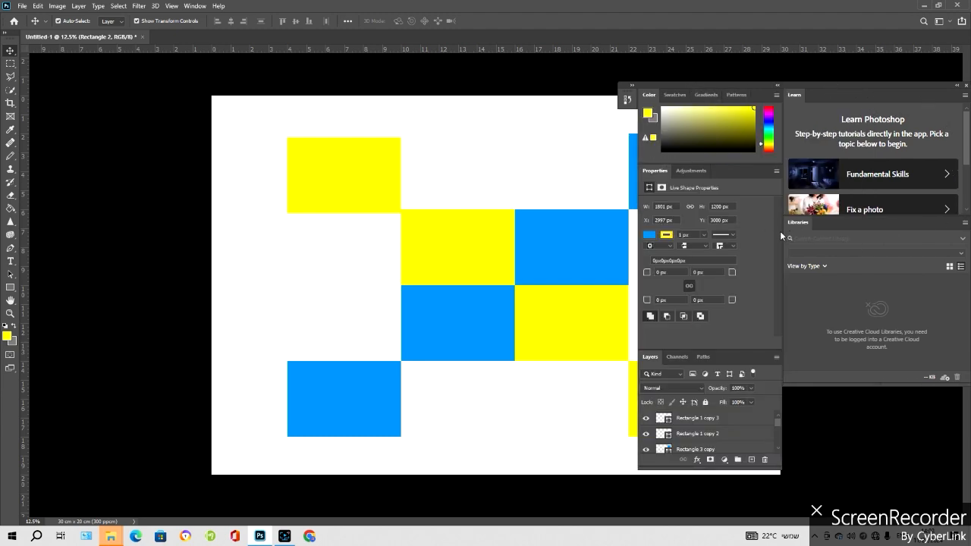
Enlarge the floating panels in width and height, and rearrange the group so Layers sits above Properties
{"action": "left_click_drag", "start_coordinate": [781, 227], "coordinate": [869, 213]}
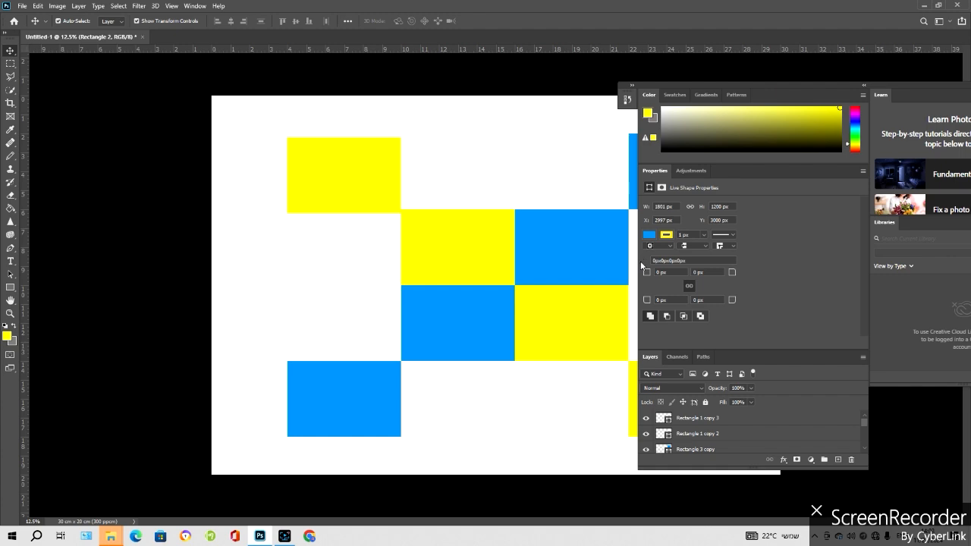
{"action": "mouse_move", "coordinate": [638, 220]}
{"action": "left_mouse_down"}
{"action": "mouse_move", "coordinate": [727, 220]}
{"action": "mouse_move", "coordinate": [638, 221]}
{"action": "left_mouse_up"}
{"action": "left_click_drag", "start_coordinate": [730, 350], "coordinate": [730, 305]}
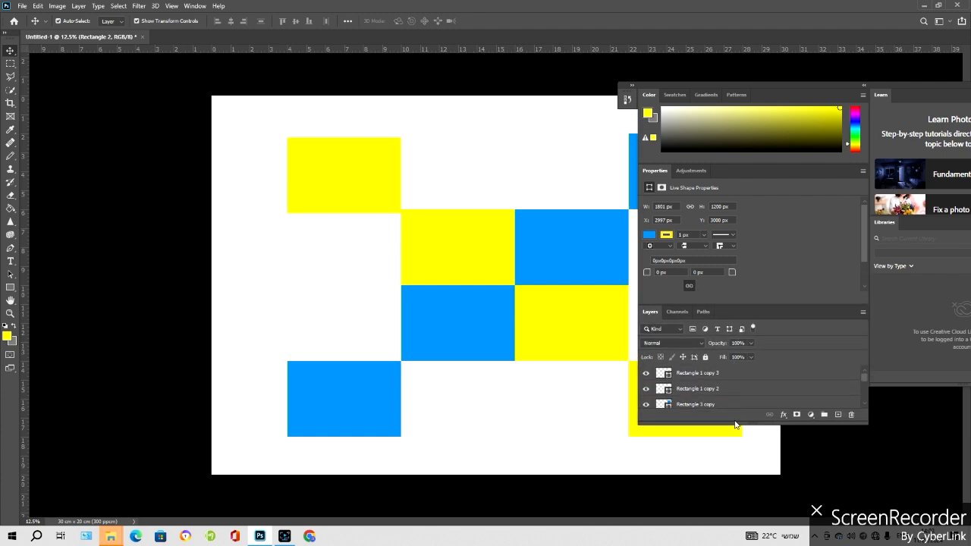
{"action": "left_click_drag", "start_coordinate": [735, 424], "coordinate": [759, 475]}
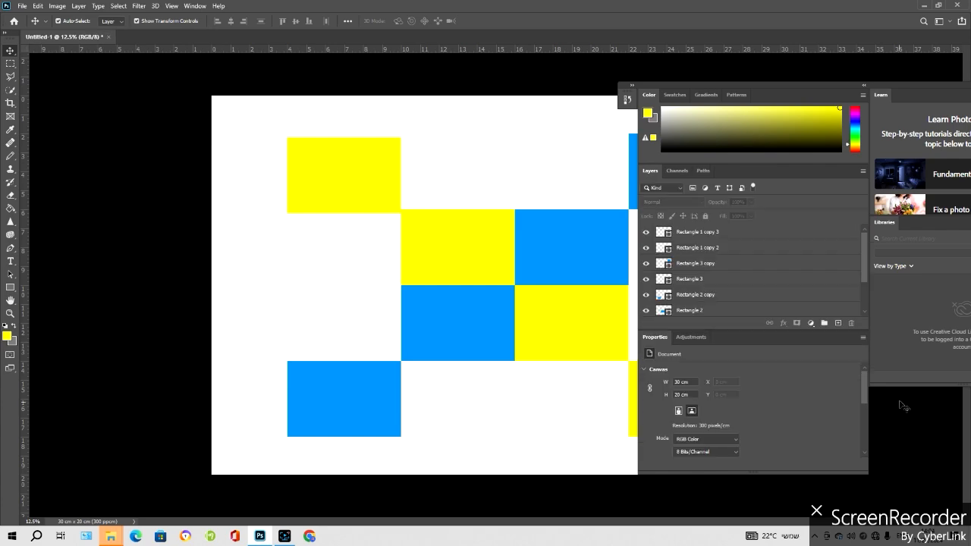
{"action": "left_click_drag", "start_coordinate": [901, 386], "coordinate": [901, 459]}
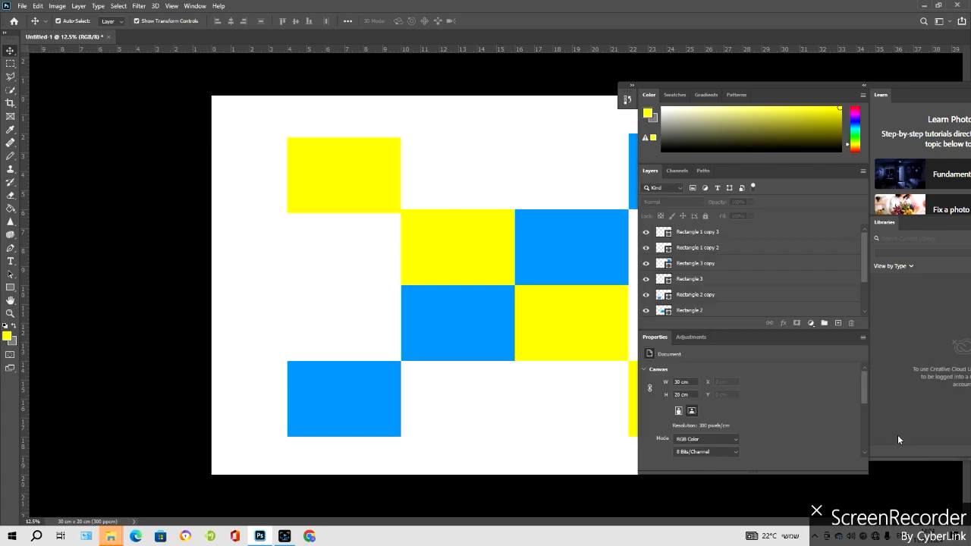
{"action": "left_click_drag", "start_coordinate": [749, 82], "coordinate": [654, 54]}
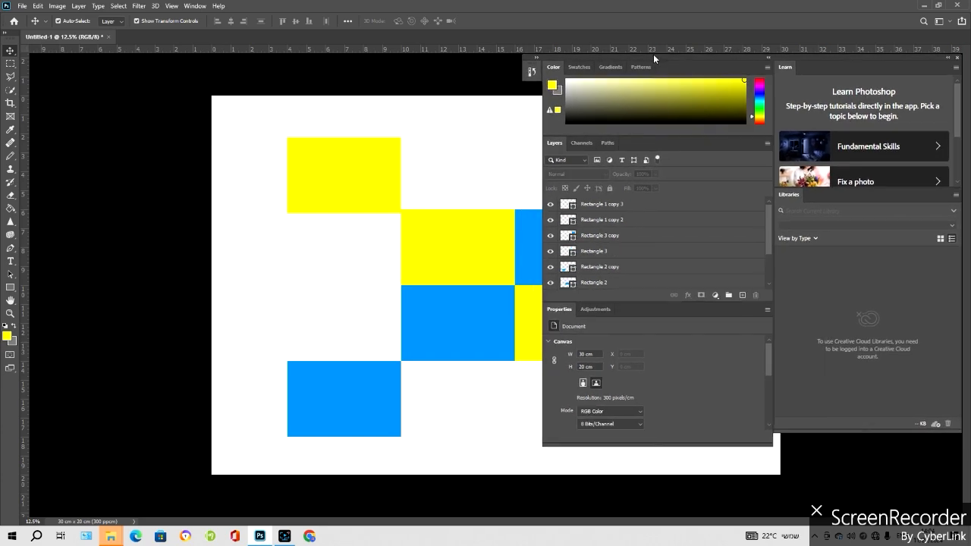
Reset the Essentials workspace and move the upper-left yellow rectangle up to Y 600 px
{"action": "left_click", "coordinate": [941, 21]}
{"action": "left_click", "coordinate": [924, 91]}
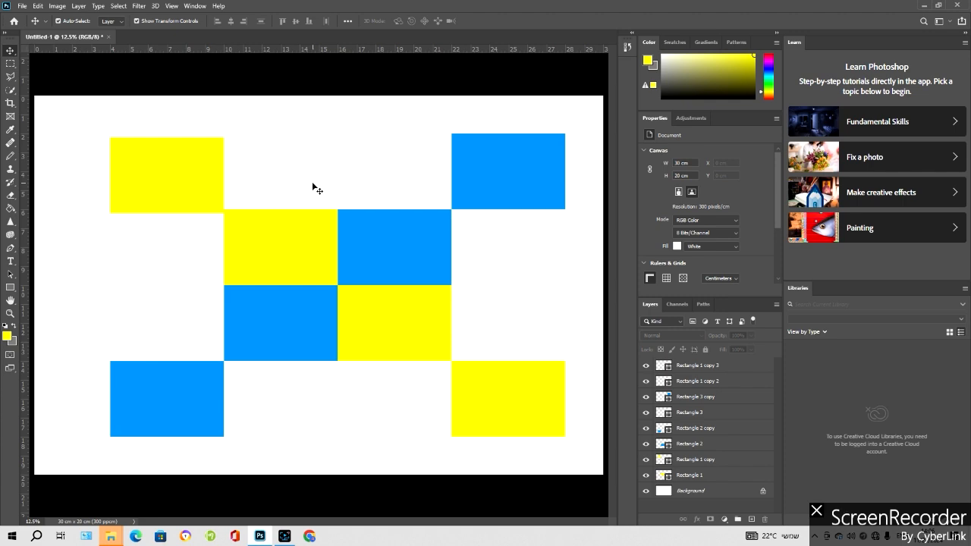
{"action": "left_click_drag", "start_coordinate": [186, 165], "coordinate": [186, 158]}
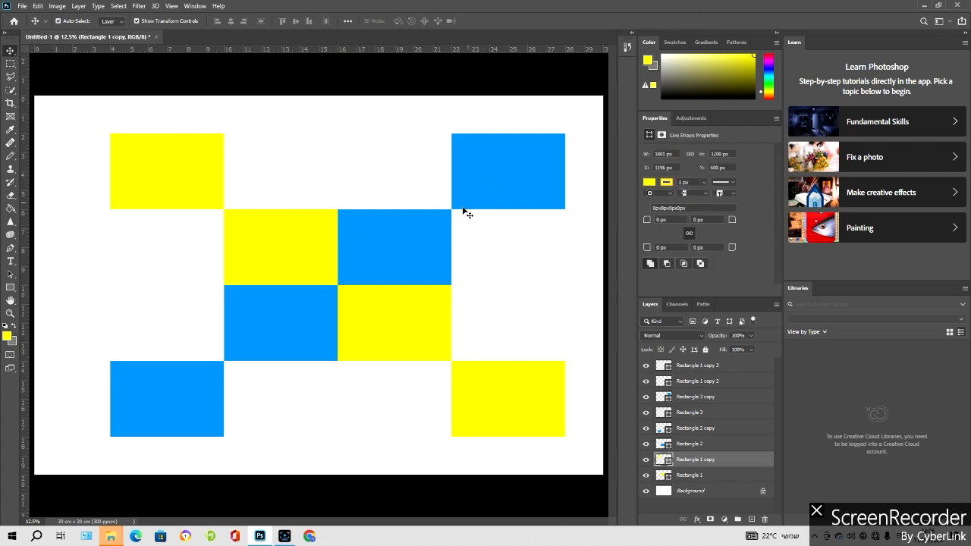